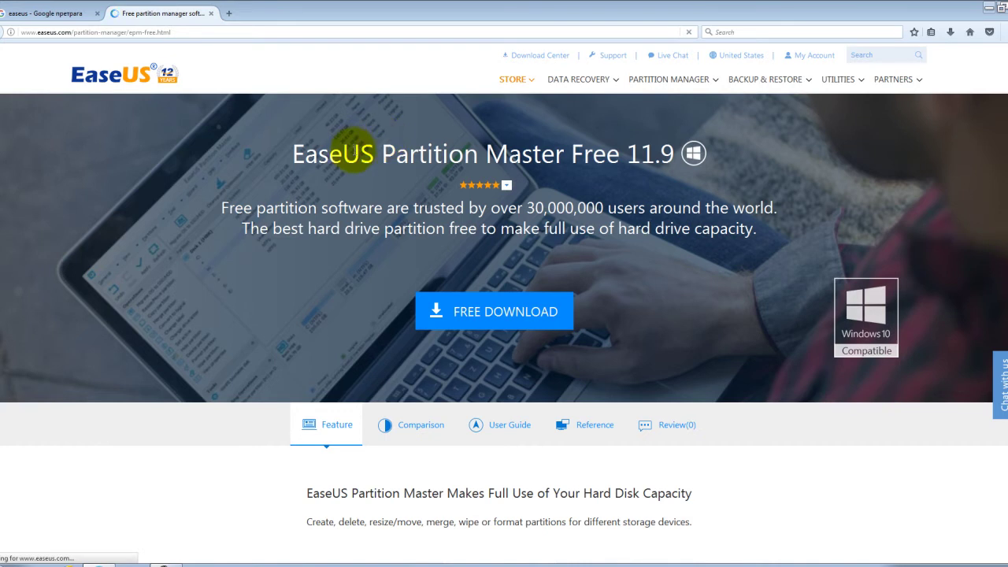
- Request the free Partition Master download from the edition comparison on the EaseUS website
click(512, 314)
scroll(703, 315, down, 5)
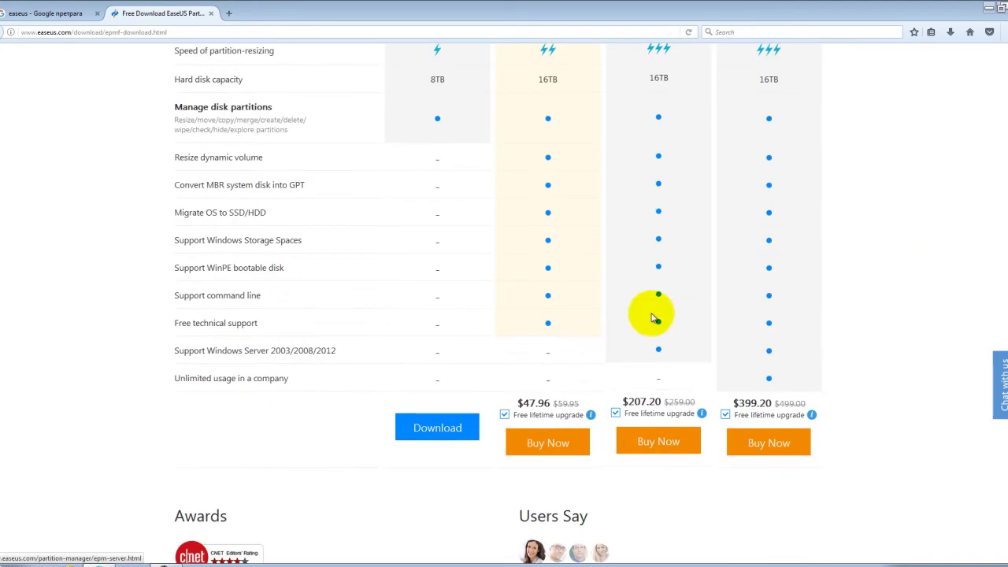
click(438, 428)
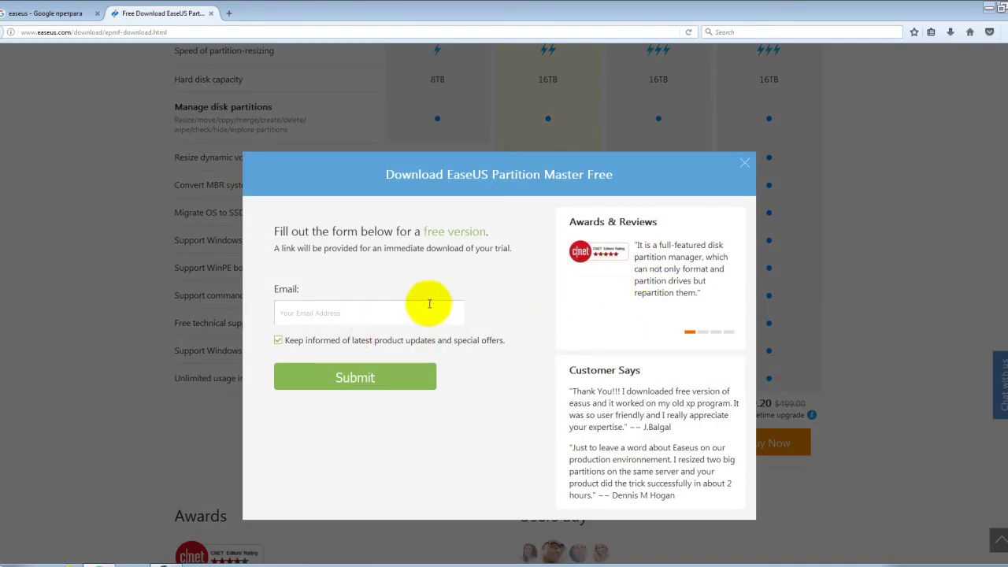
- Download EaseUS Partition Master Free Edition from the Download.com search result and save epm.exe
click(41, 13)
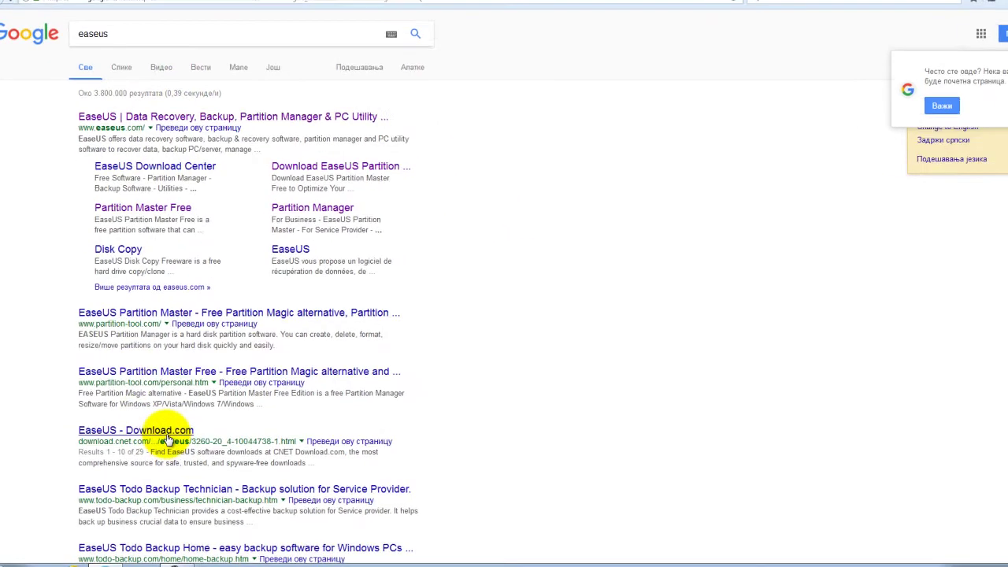
click(153, 431)
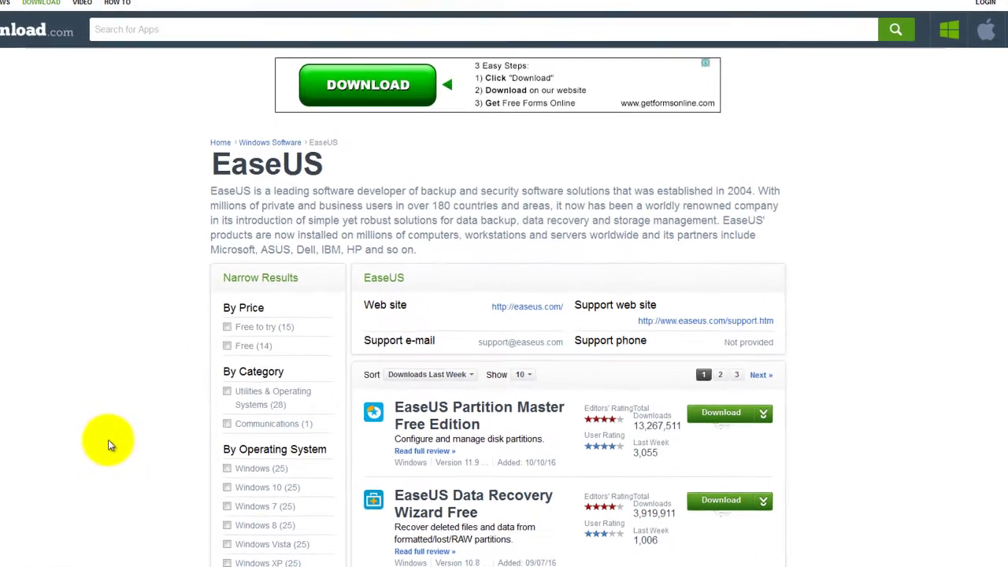
scroll(709, 308, down, 3)
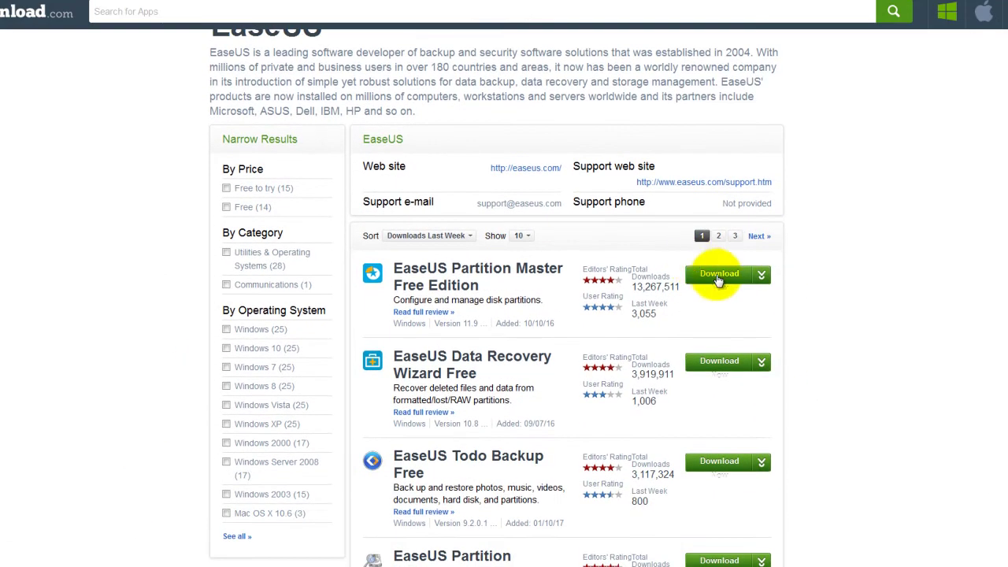
click(717, 299)
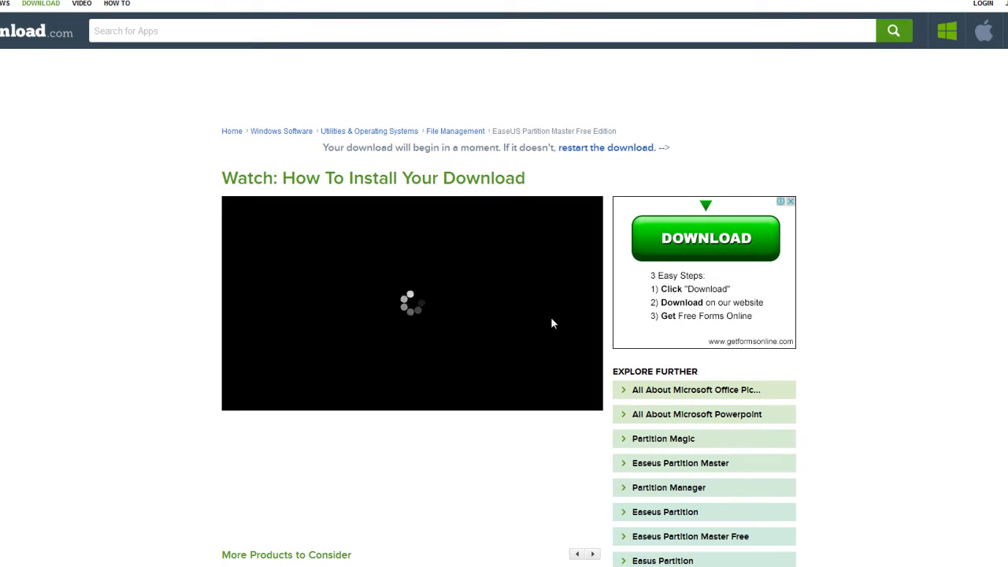
scroll(550, 319, down, 2)
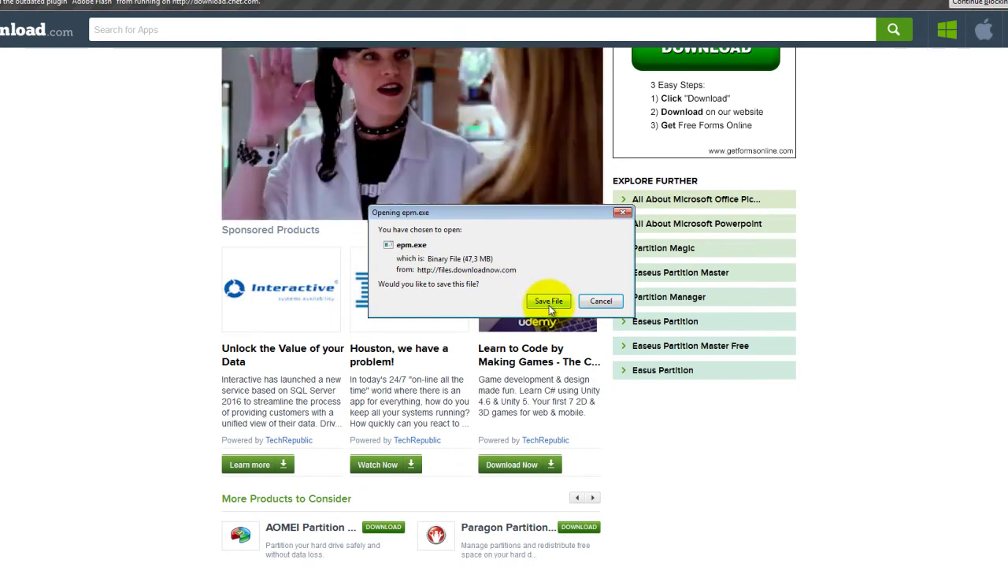
click(550, 302)
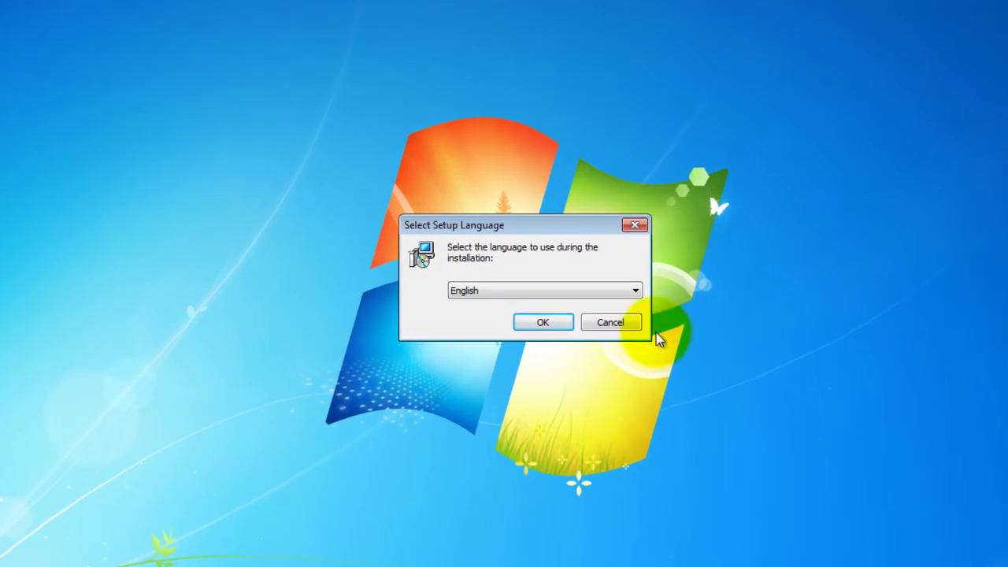
- Keep English as the setup language and start the installation wizard
click(627, 297)
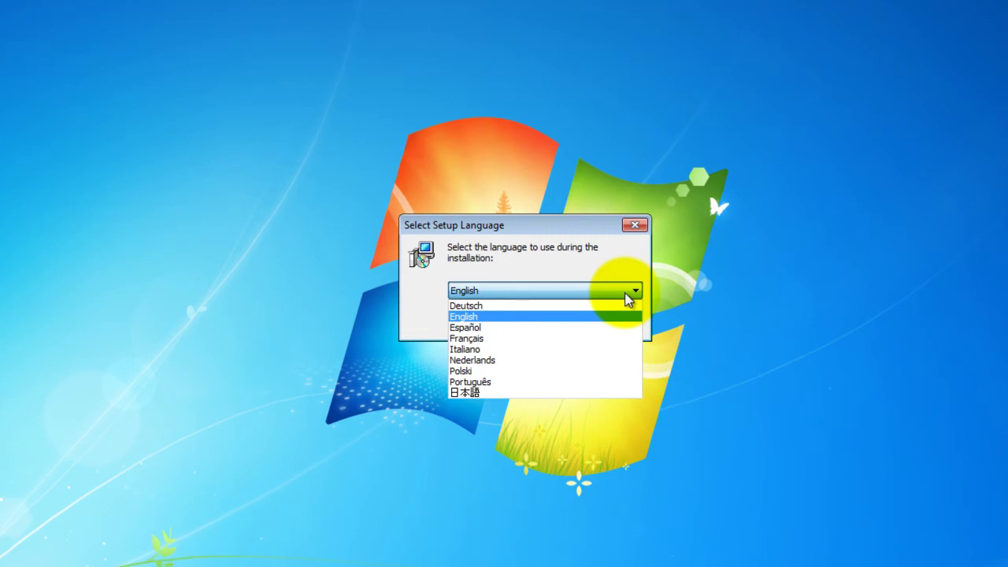
click(628, 298)
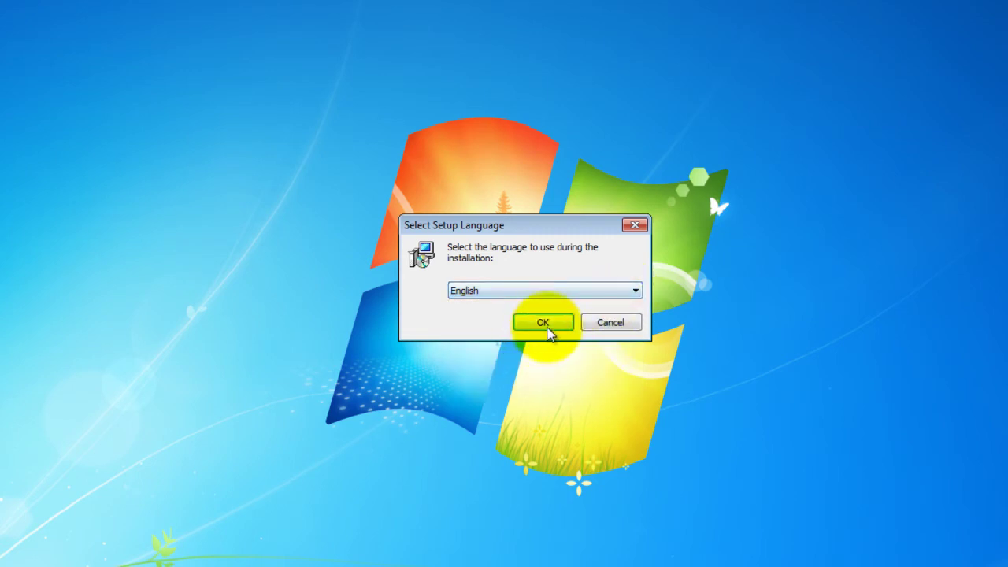
click(543, 323)
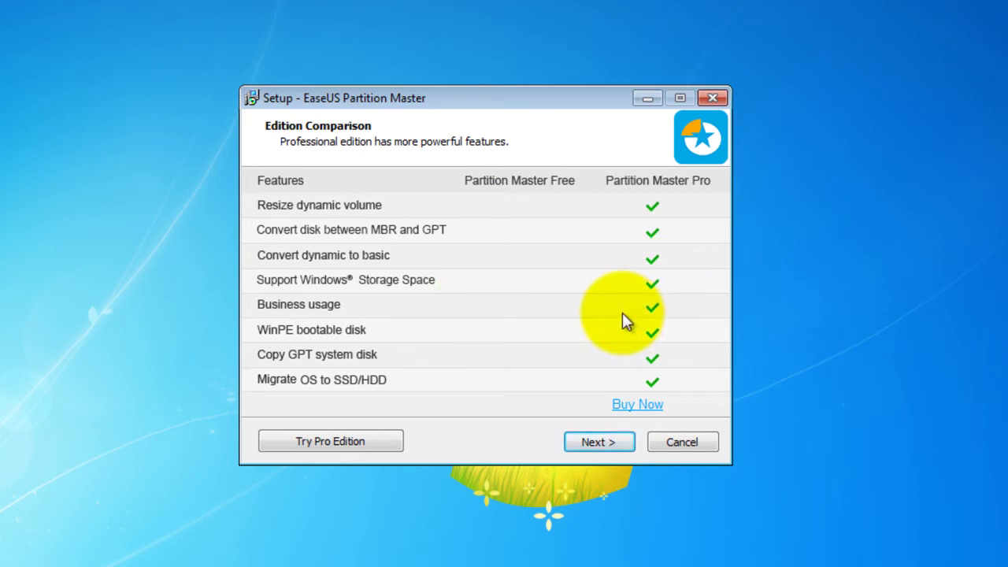
- Continue past the edition comparison with the free edition and accept the license agreement
click(623, 496)
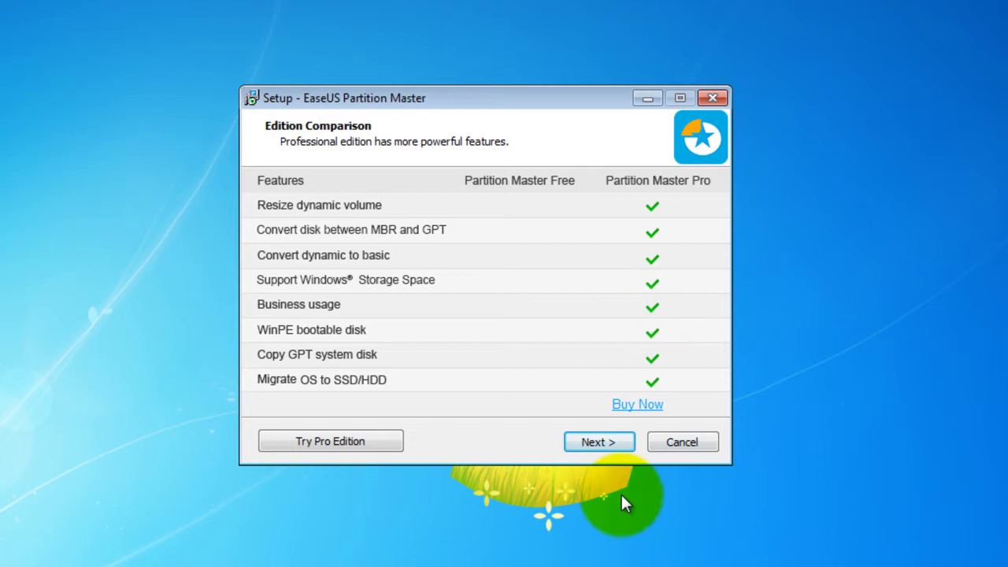
click(606, 443)
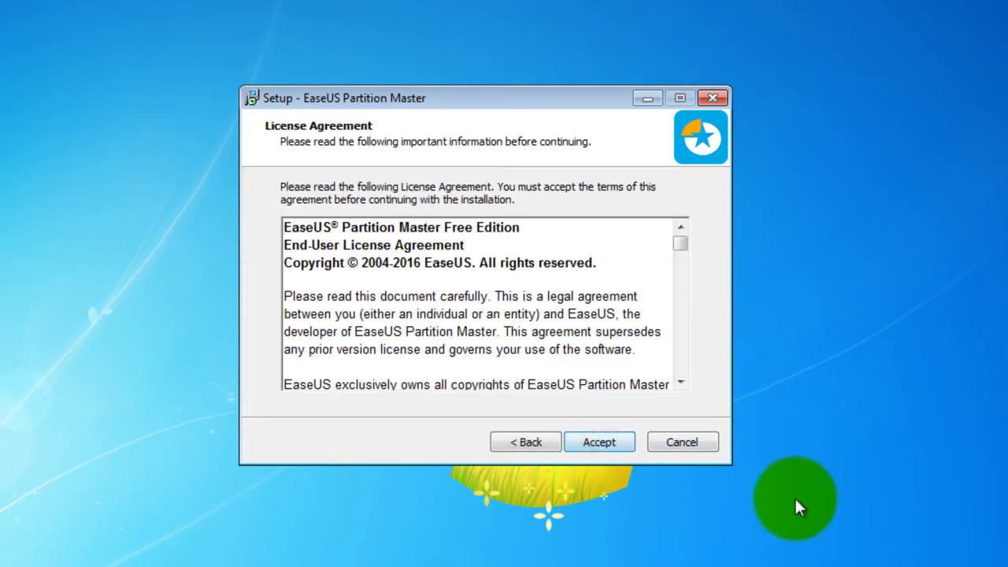
click(602, 444)
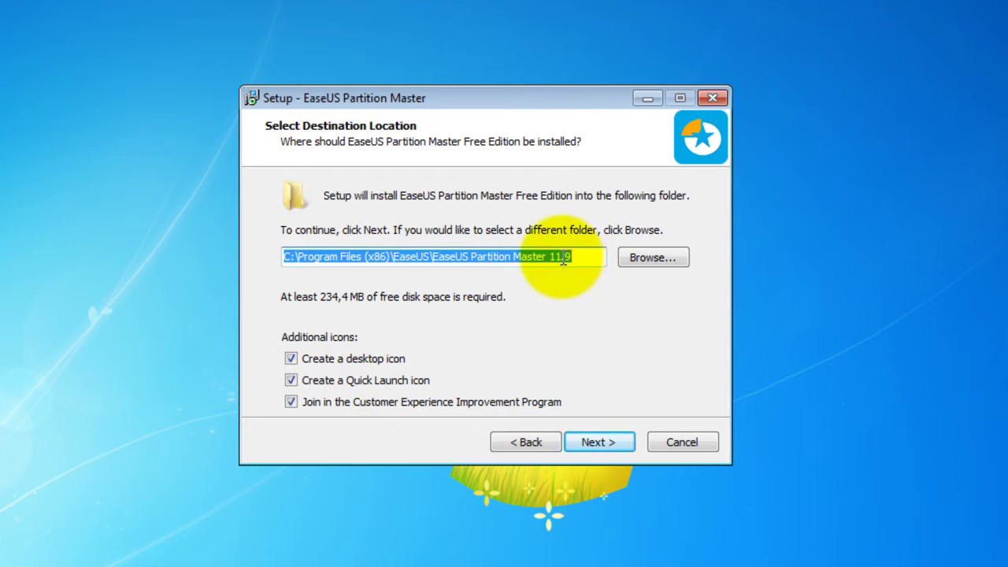
- Keep the default install folder and opt out of the Customer Experience Improvement Program and EaseUS Todo Backup Free
click(291, 402)
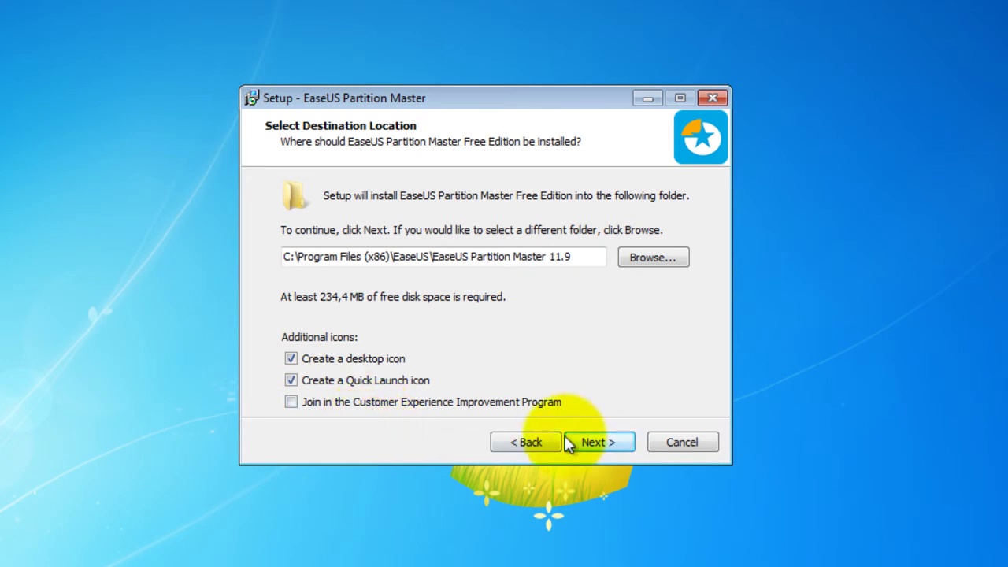
click(606, 442)
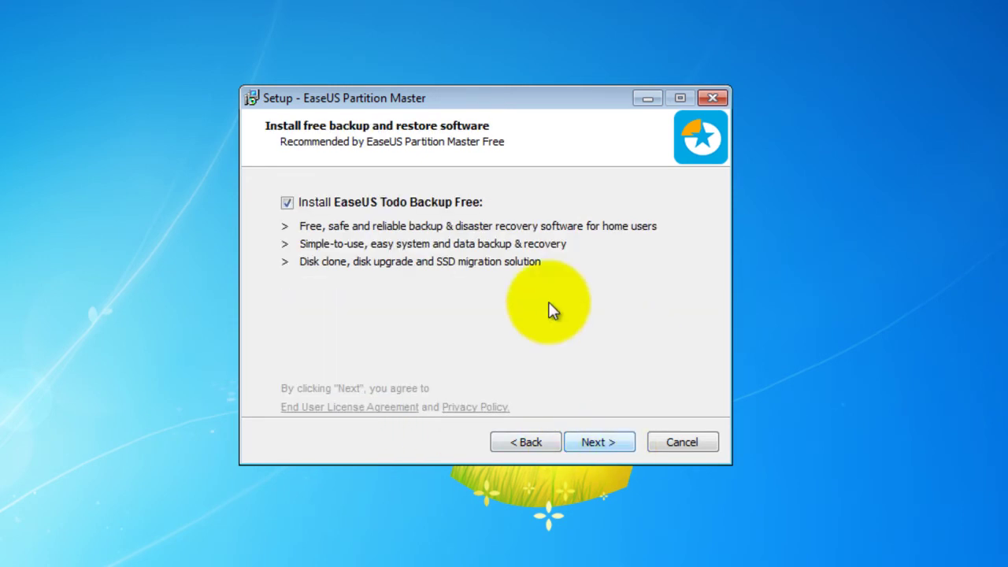
click(286, 203)
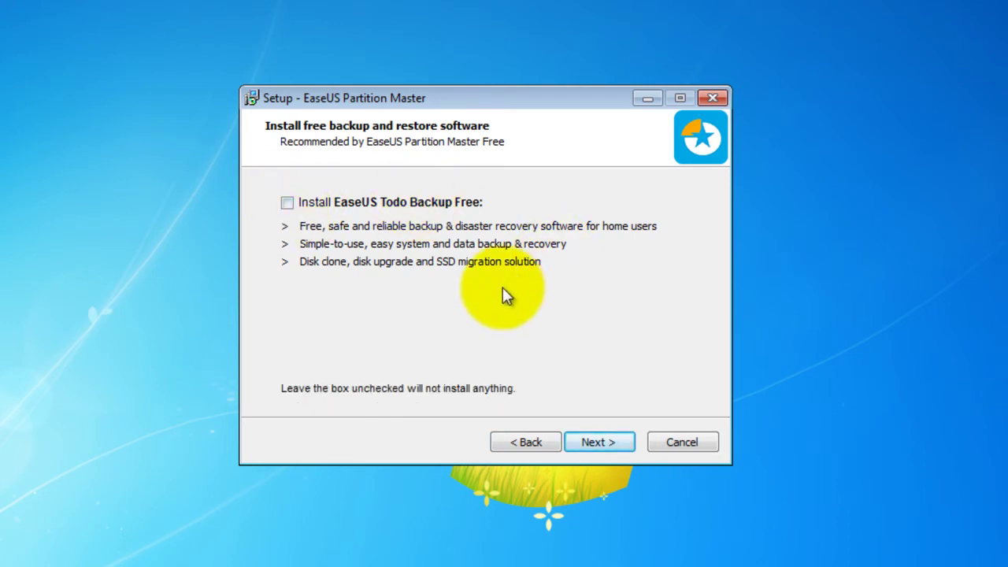
click(601, 442)
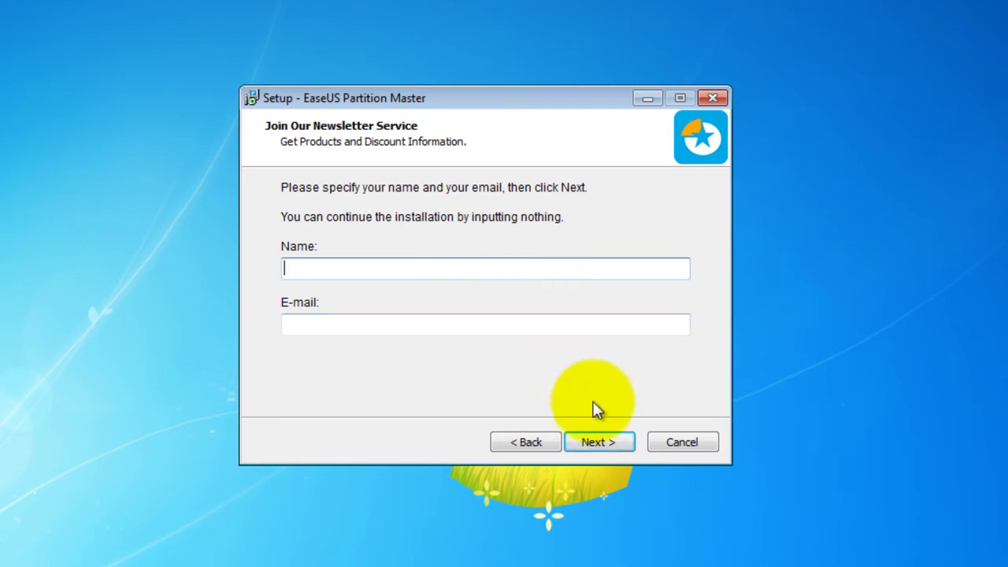
- Complete the setup without newsletter details and launch the Partition Master application, closing its welcome window
click(618, 443)
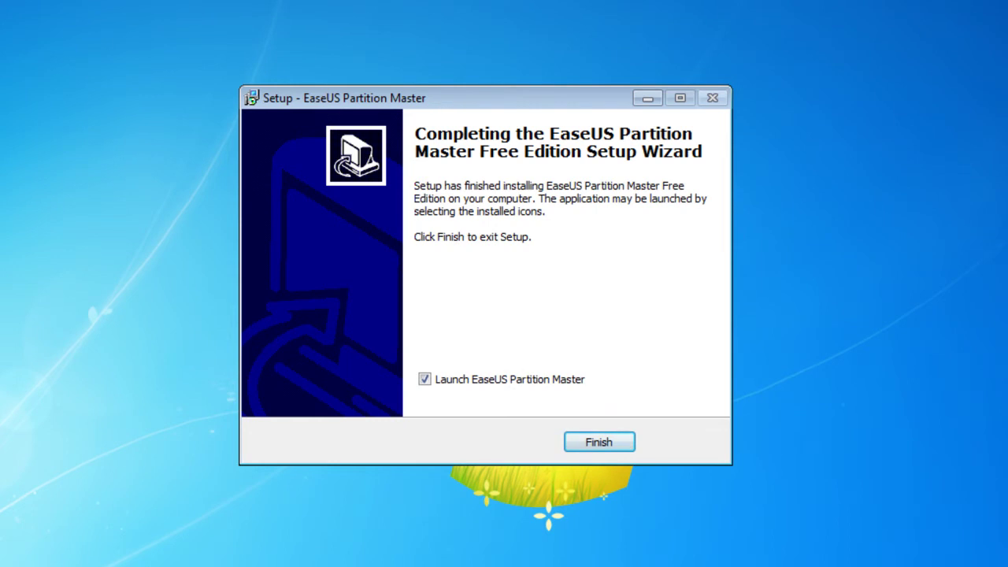
click(598, 443)
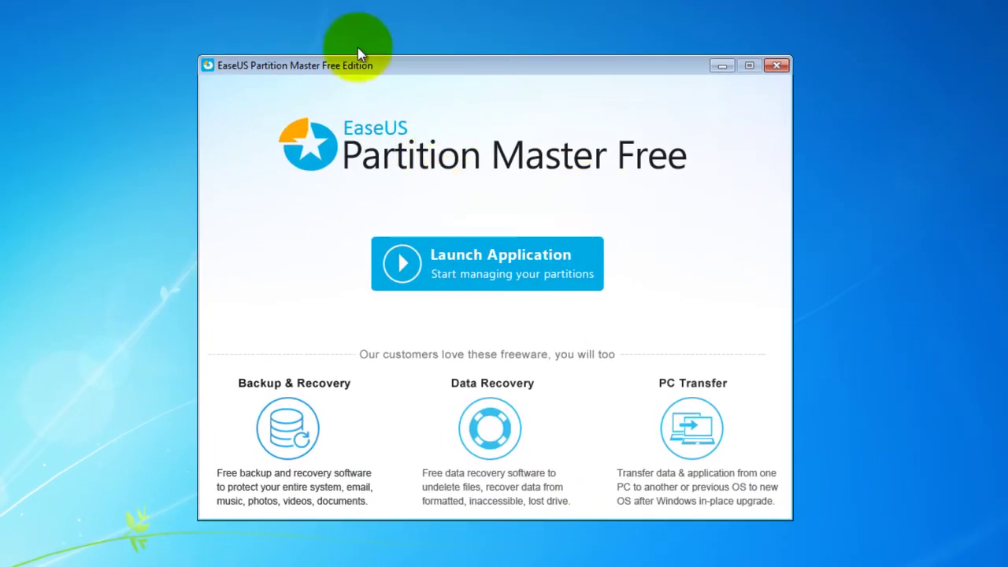
click(676, 71)
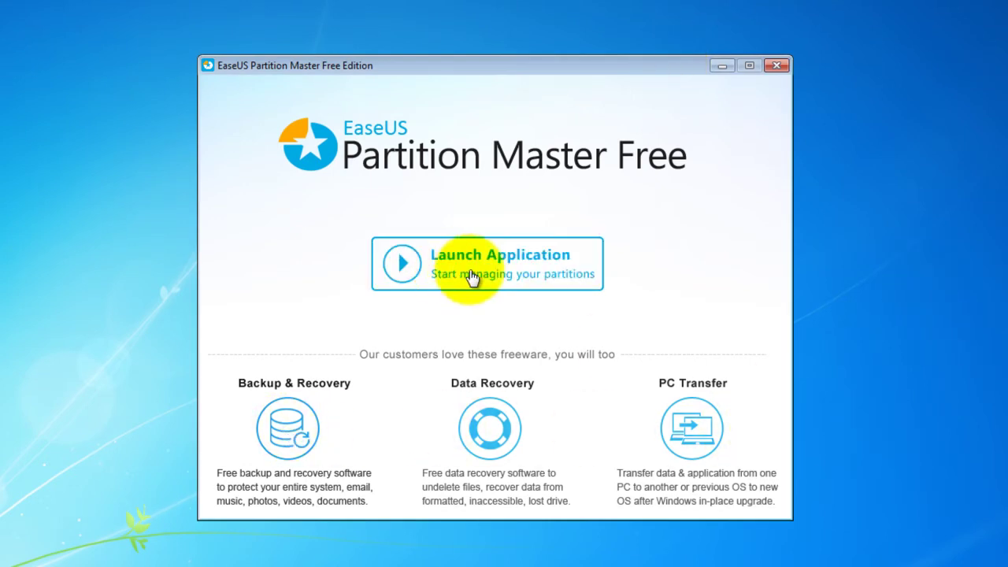
click(541, 261)
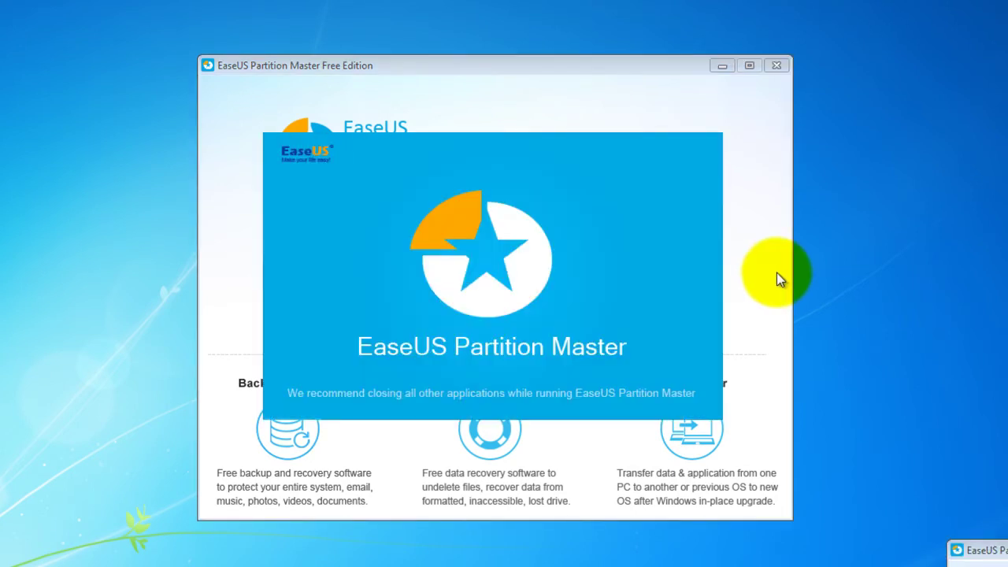
click(776, 66)
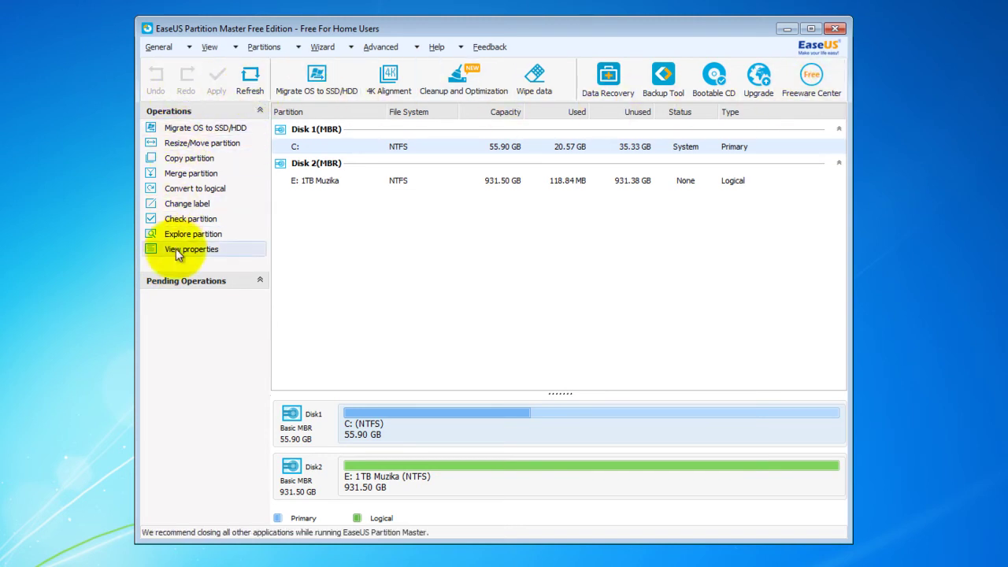
- Review the general, view, partition, wizard, advanced and help commands that the partition manager offers
click(352, 47)
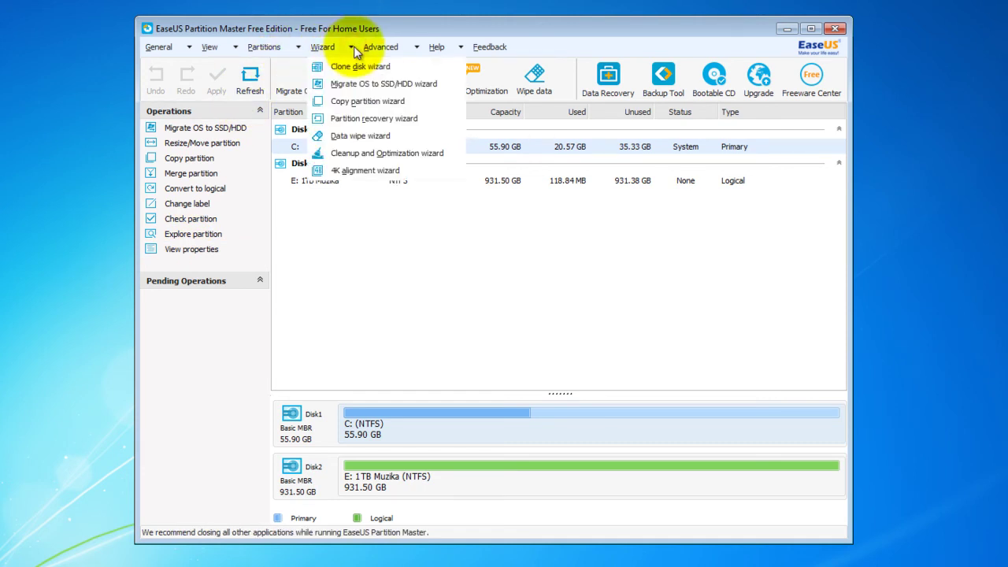
click(461, 26)
click(189, 48)
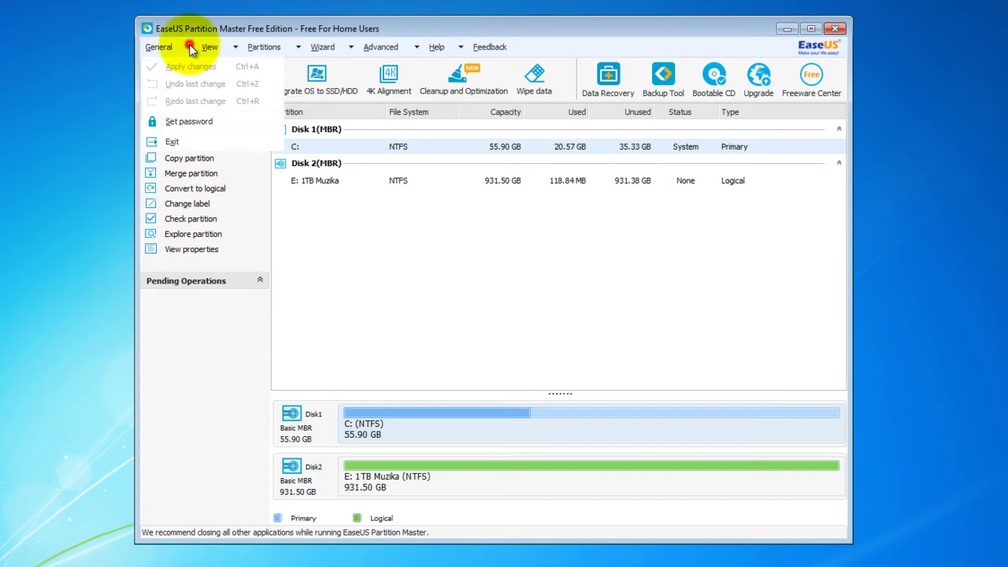
mouse_move(201, 47)
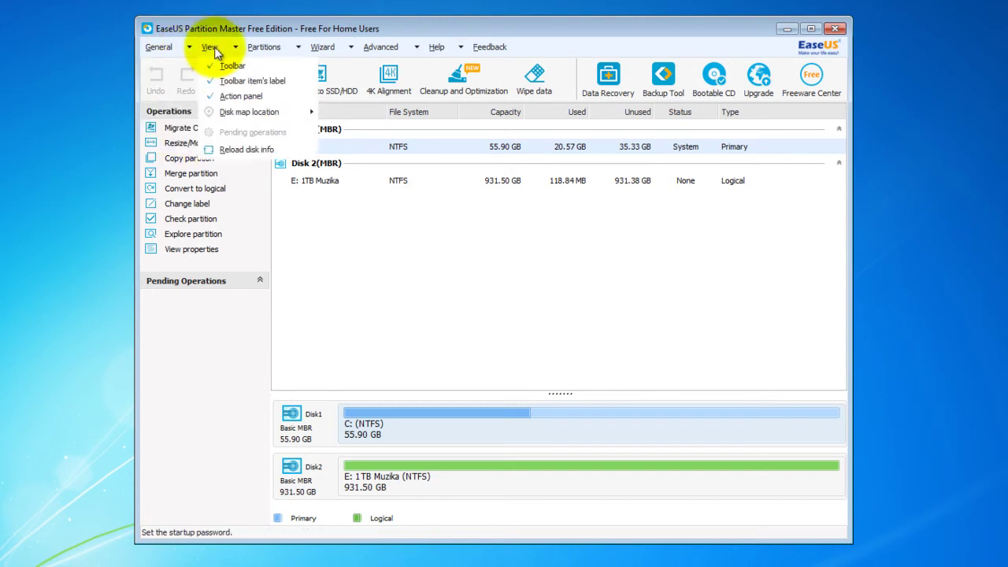
mouse_move(281, 49)
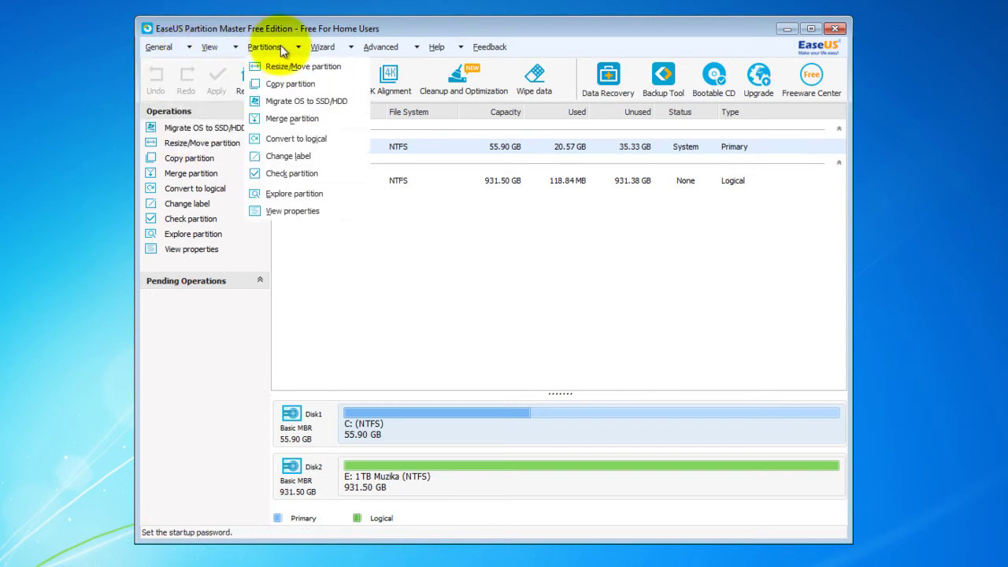
mouse_move(342, 44)
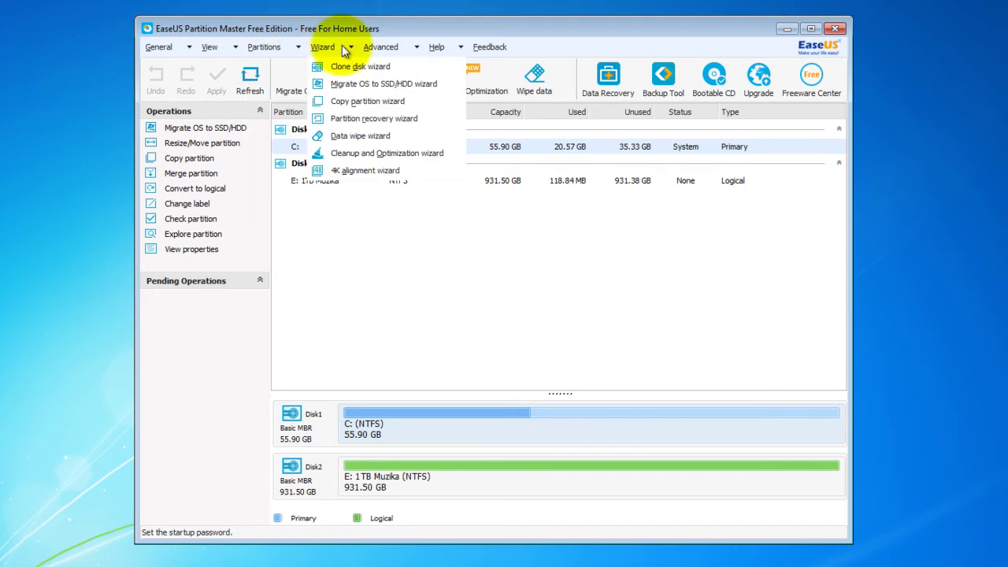
mouse_move(405, 50)
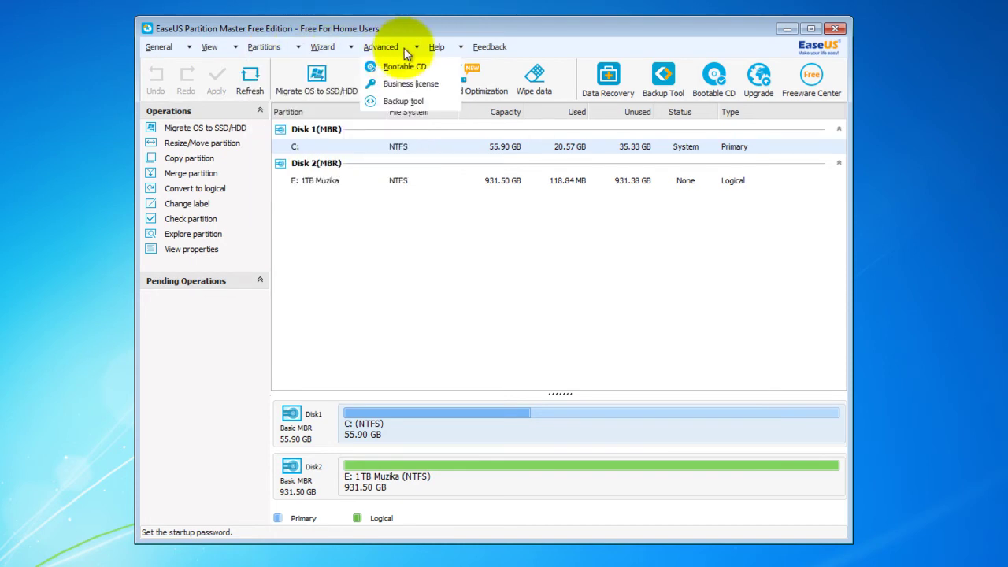
mouse_move(447, 52)
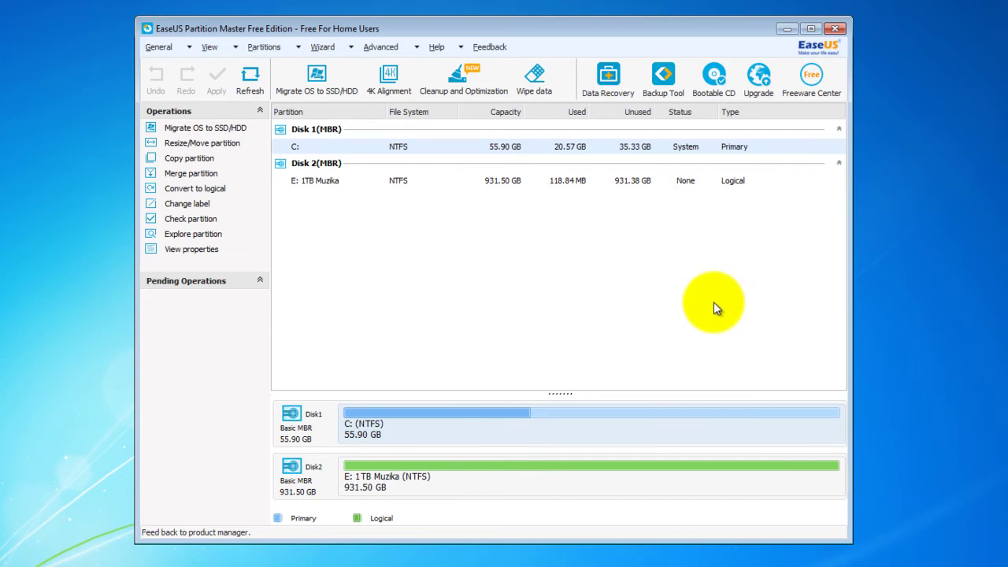
- Look at Migrate OS to SSD/HDD and the Resize/Move options for partition C:, closing both without changes
click(204, 132)
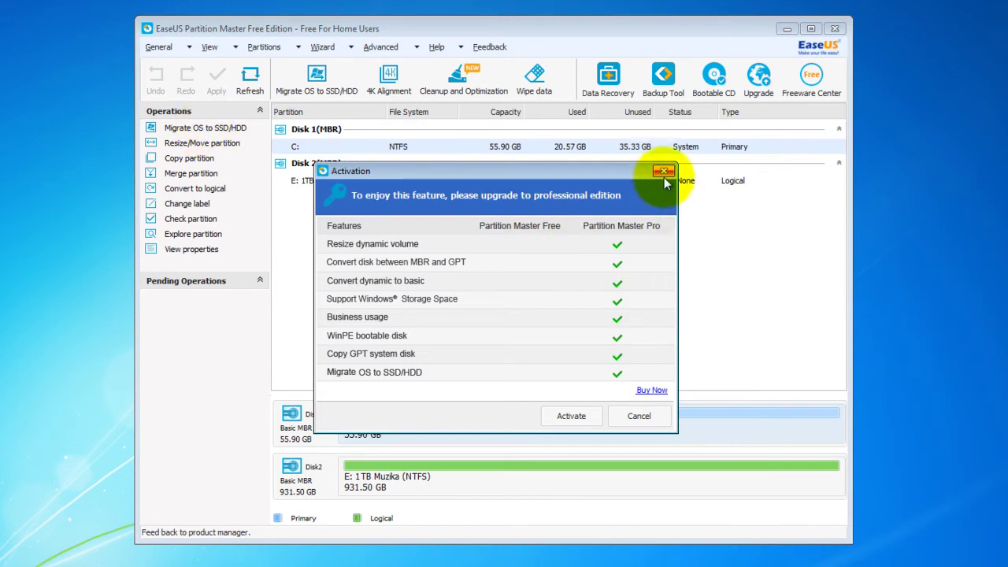
click(663, 172)
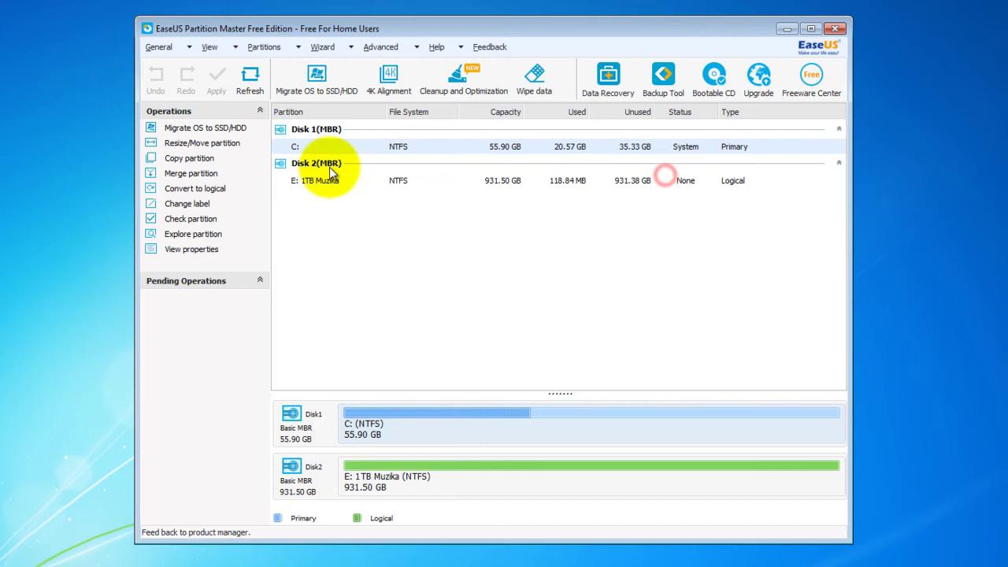
click(215, 144)
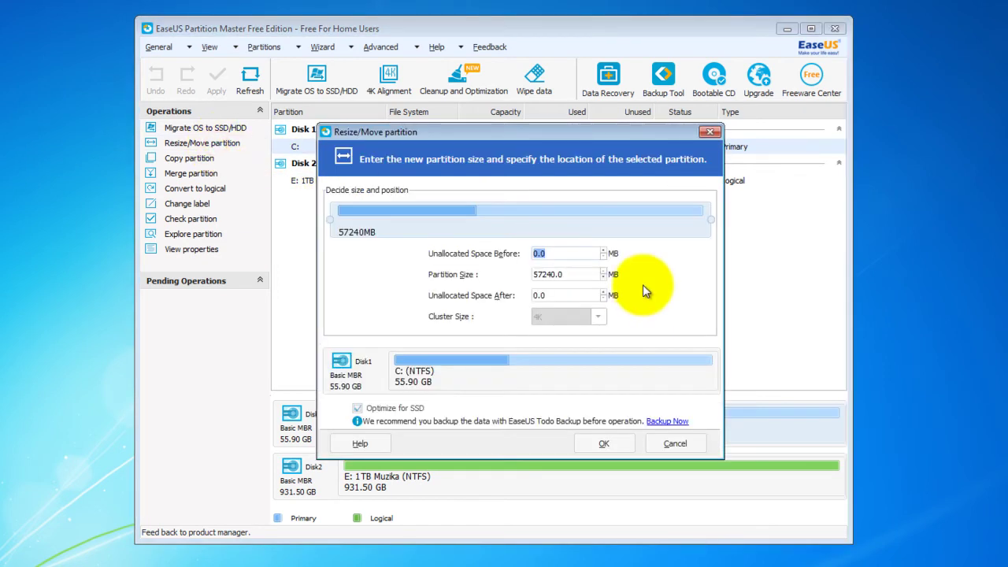
click(710, 132)
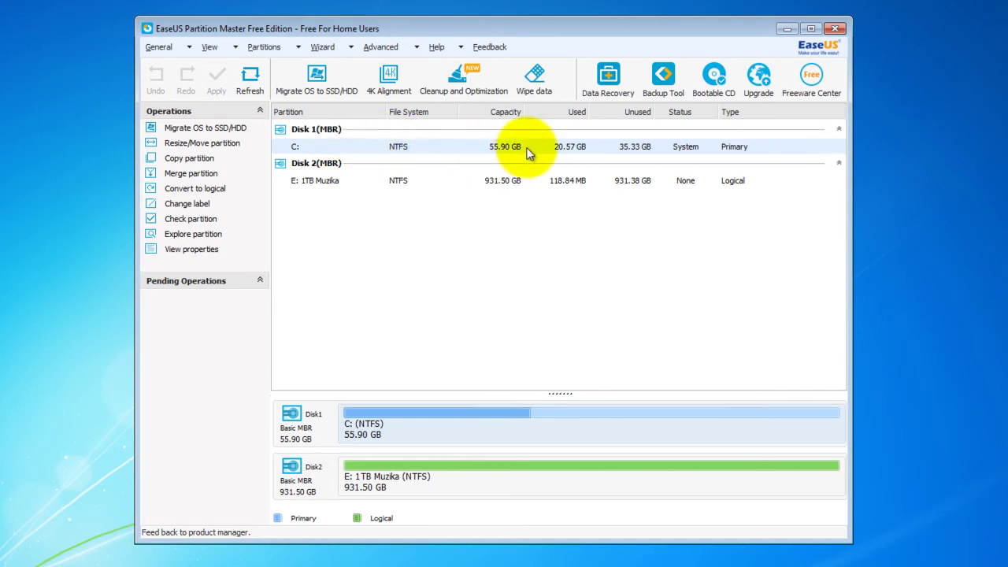
- Shrink partition E: on Disk 2 to about 519 GB, leaving about 412 GB of unallocated space after it
click(325, 183)
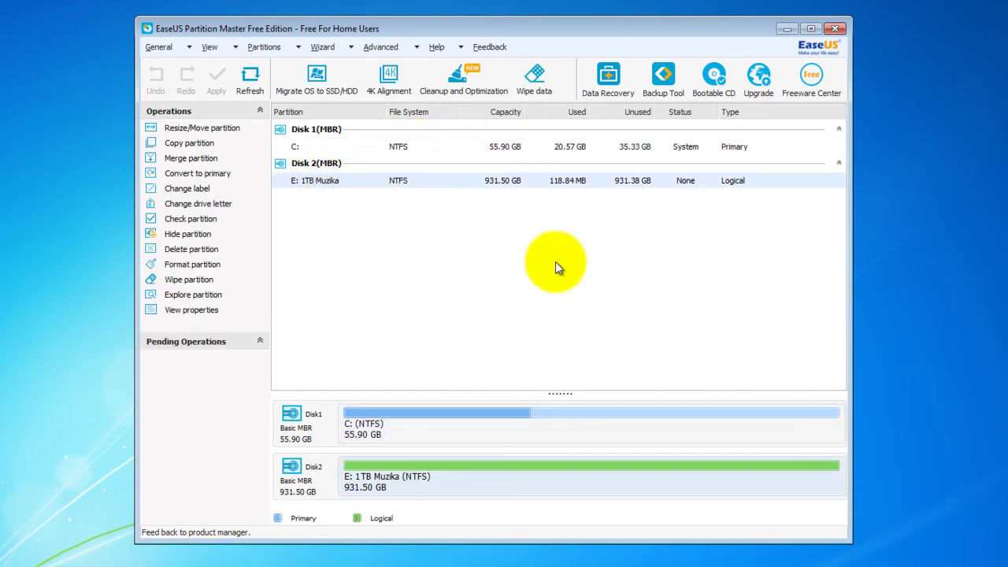
click(197, 131)
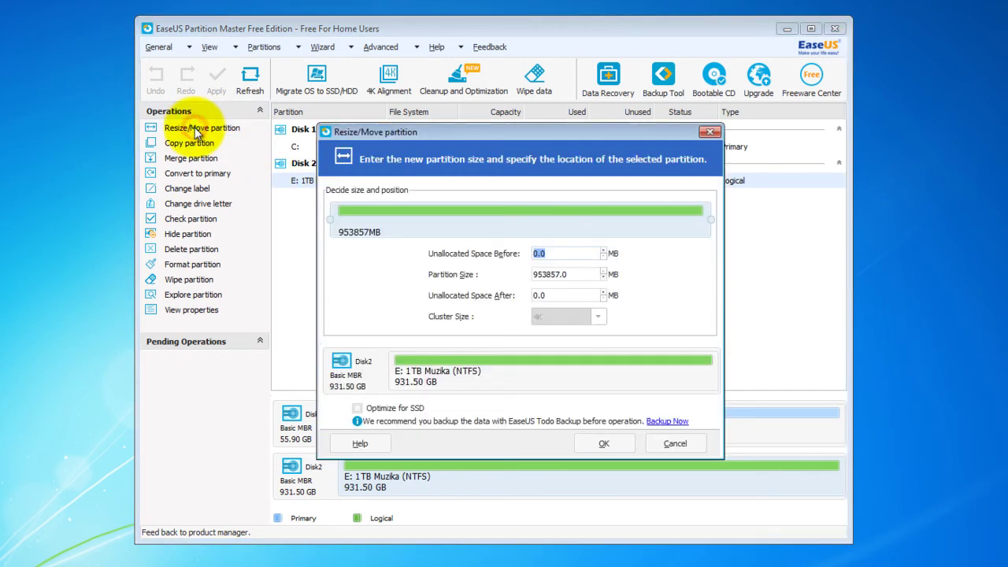
drag(713, 221, 543, 217)
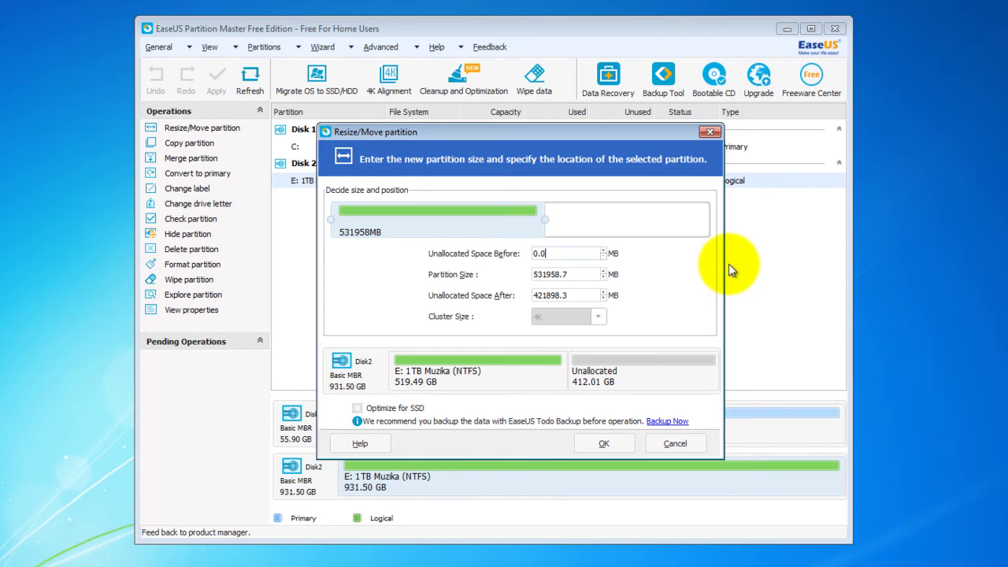
click(613, 443)
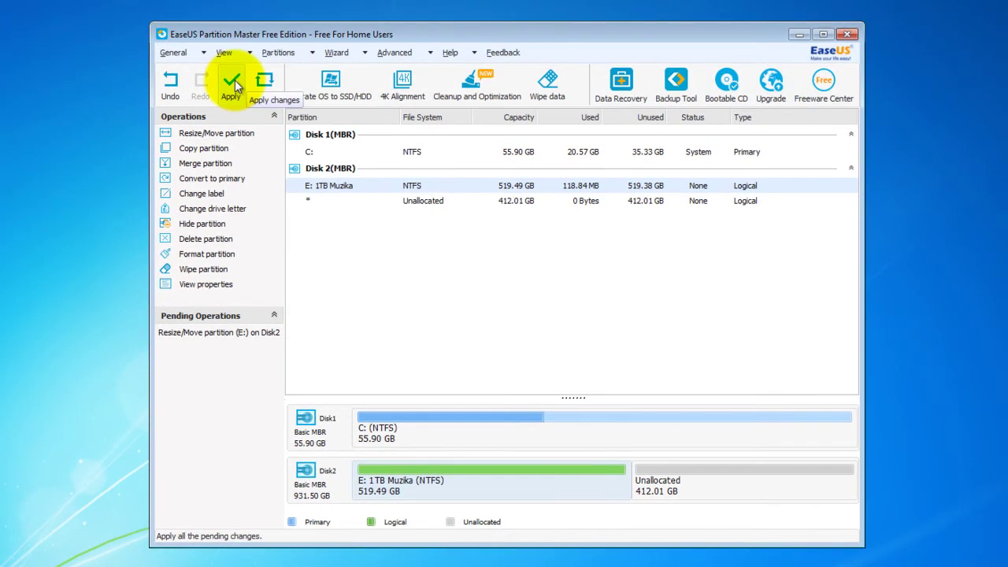
- Apply the pending resize of partition E: and dismiss the completion message
click(233, 81)
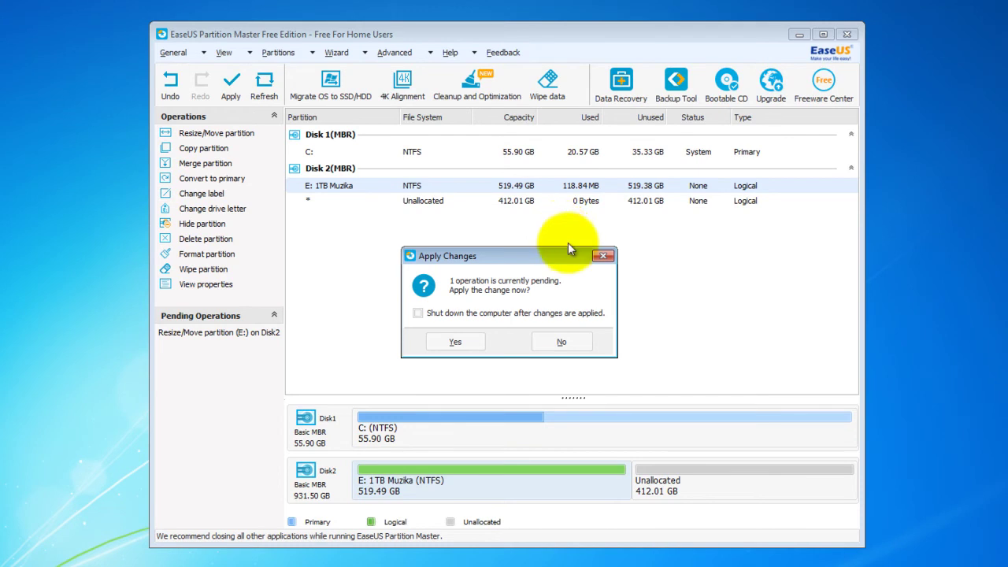
click(418, 313)
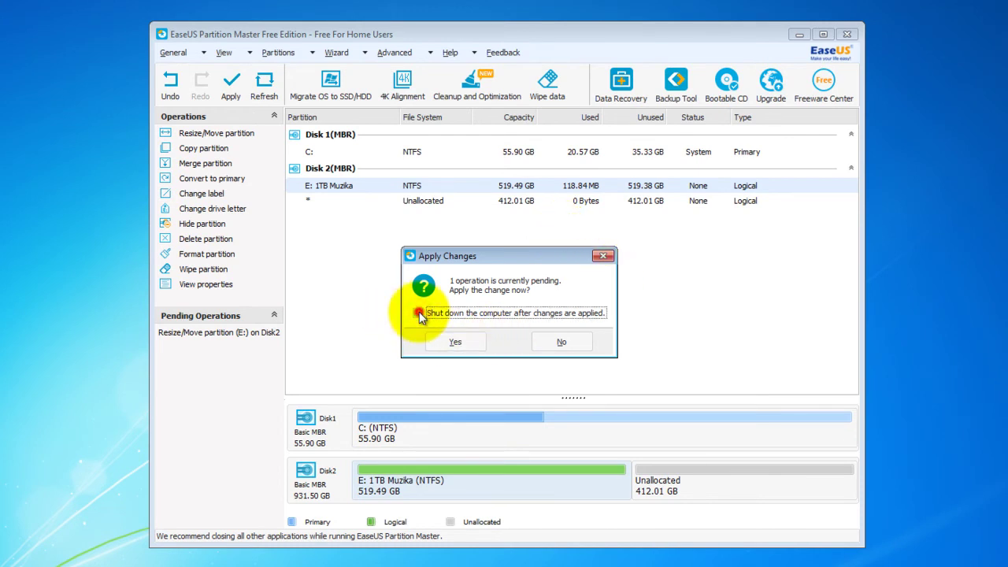
click(462, 339)
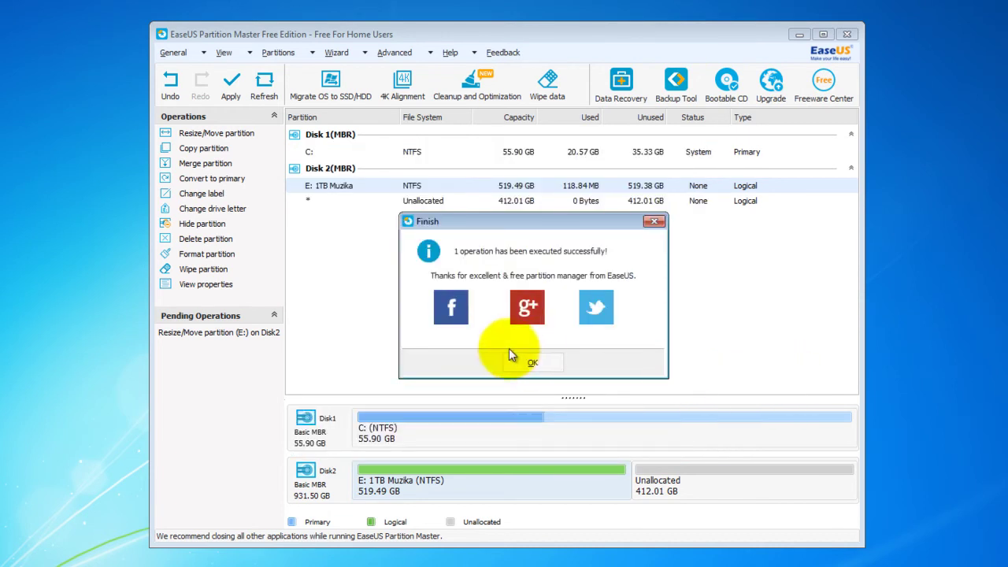
click(550, 363)
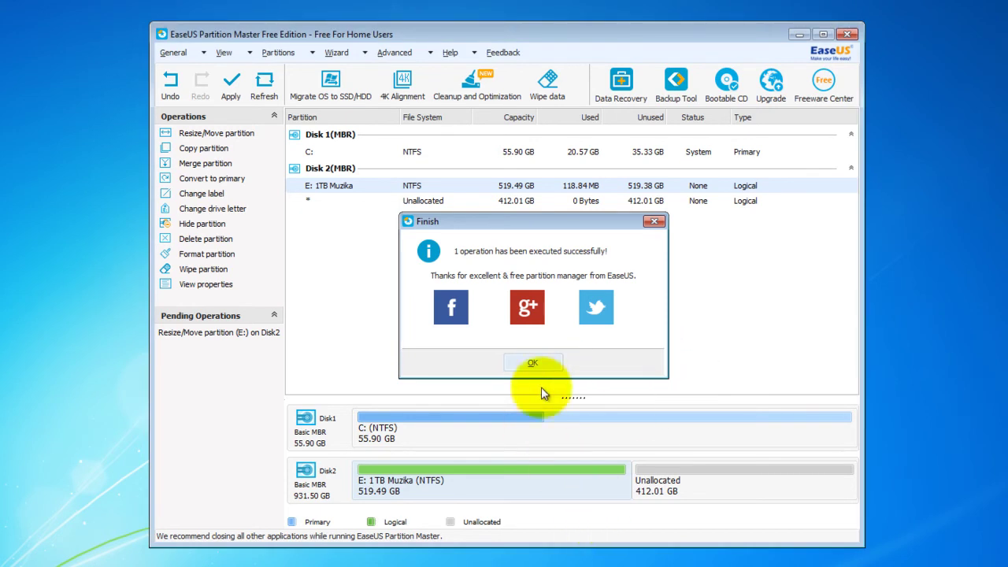
click(535, 364)
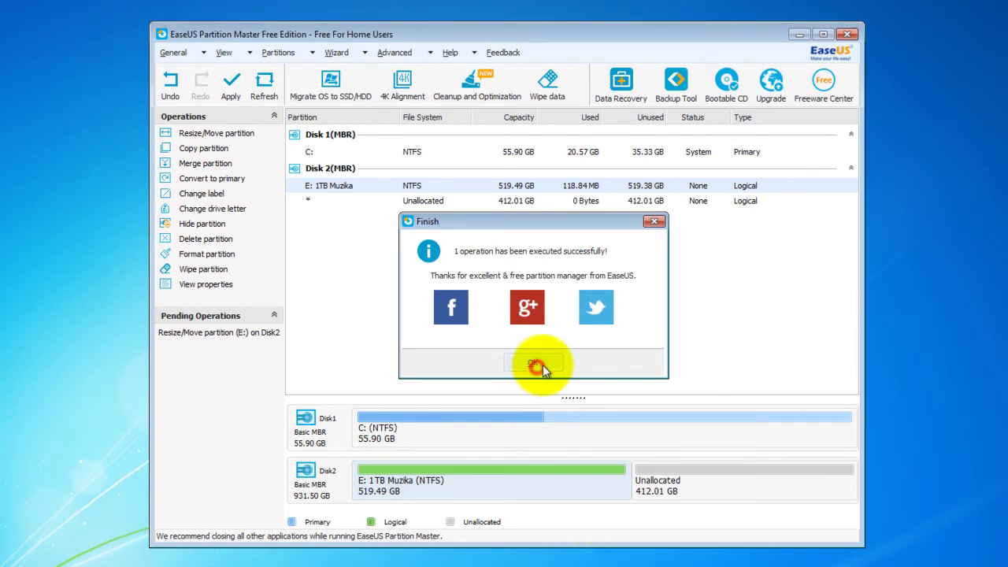
click(654, 221)
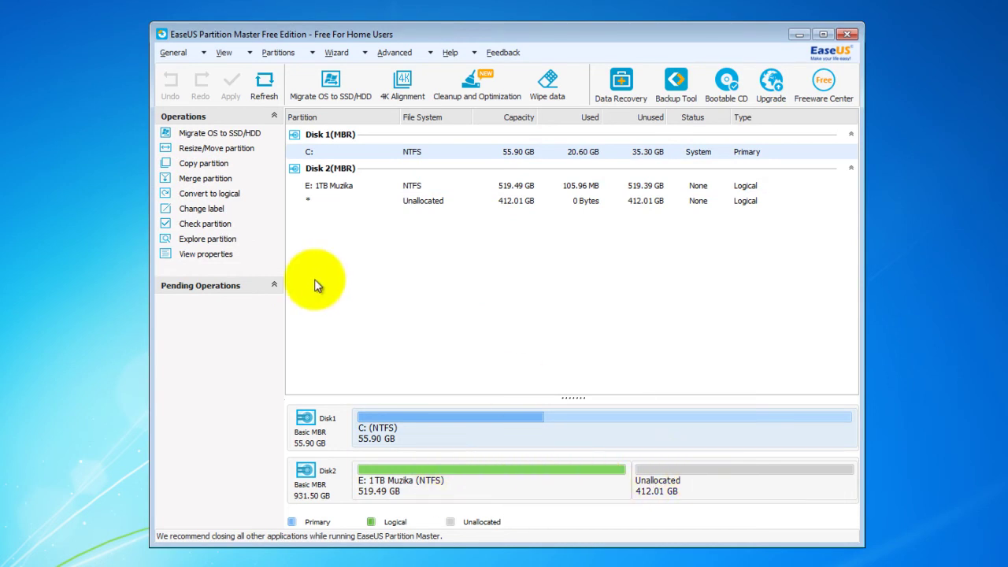
- Create a logical NTFS partition with drive letter F: and default cluster size, filling Disk 2's unallocated space
click(337, 189)
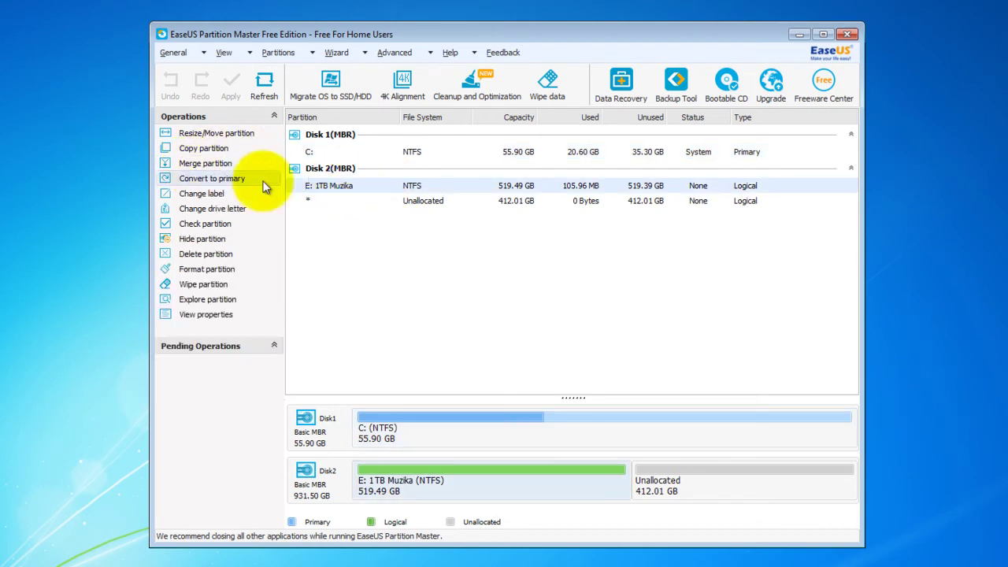
click(696, 483)
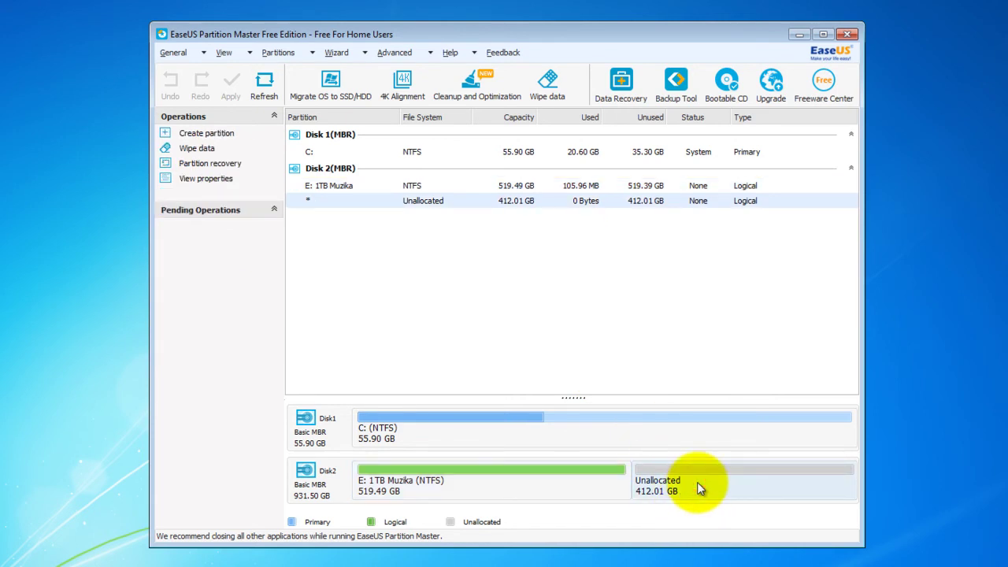
right_click(697, 482)
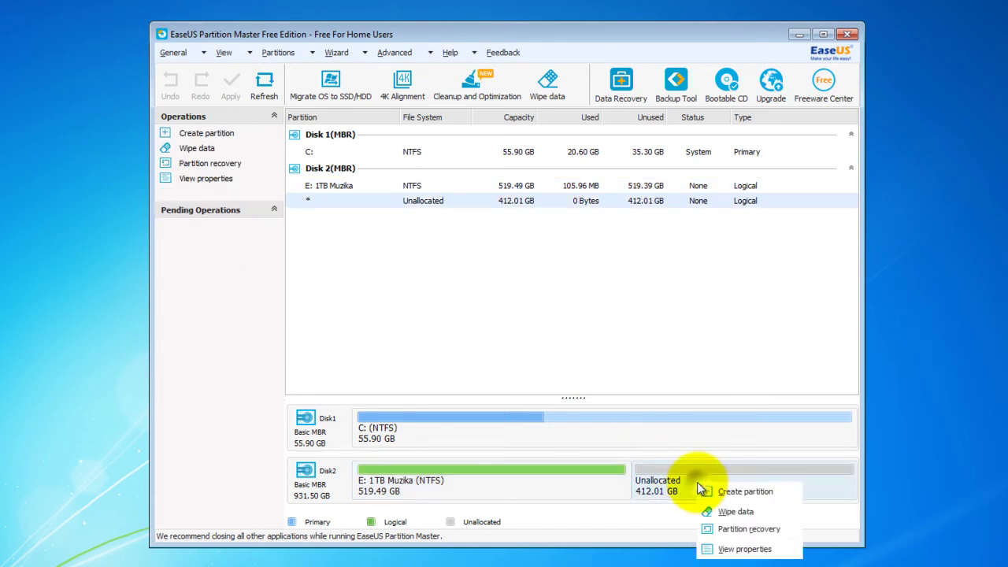
click(747, 488)
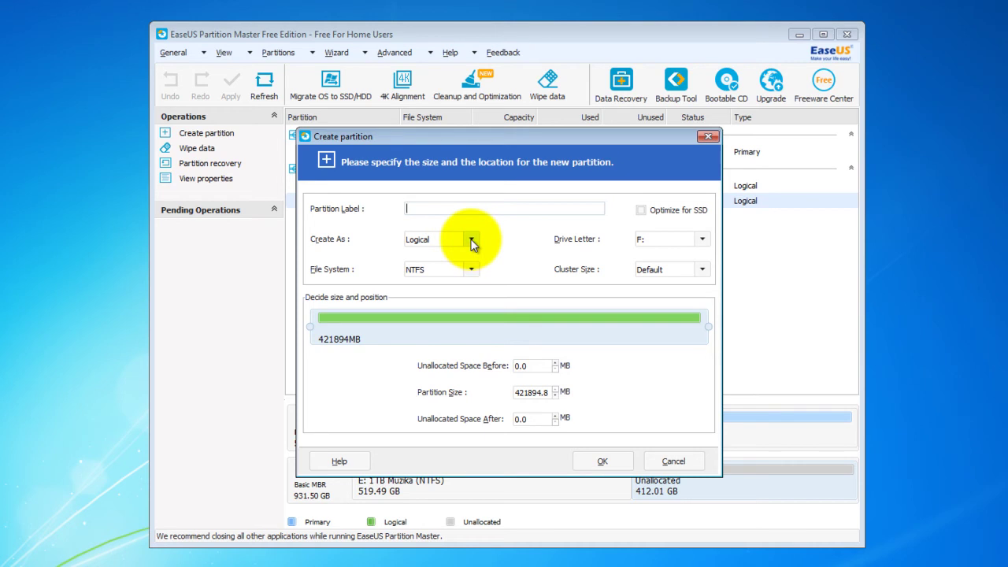
click(702, 240)
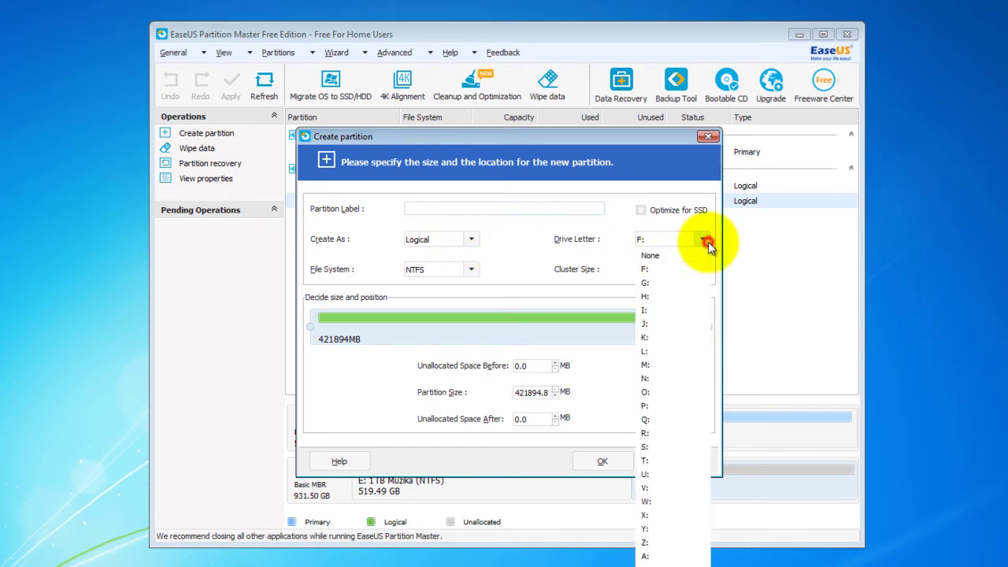
click(708, 242)
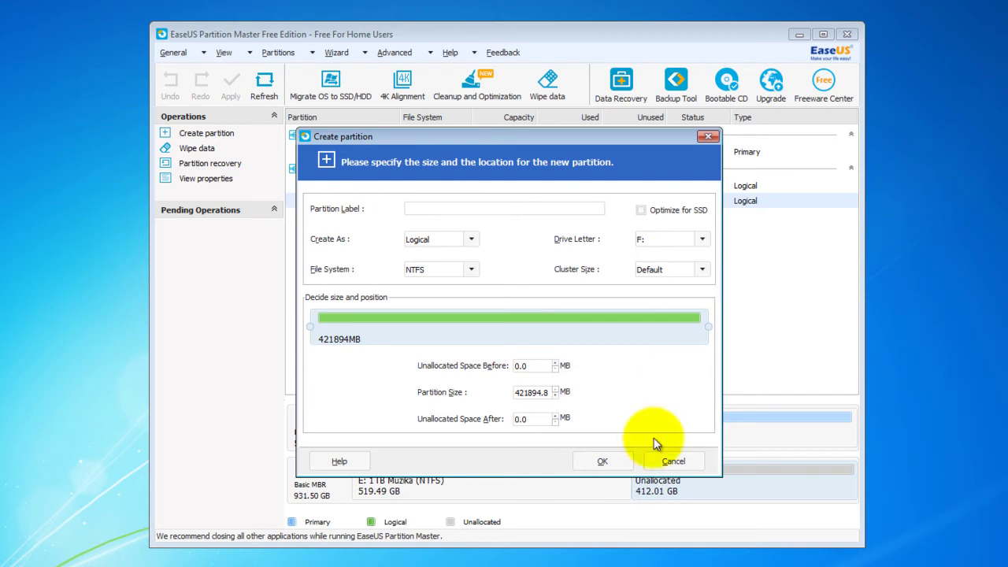
click(600, 465)
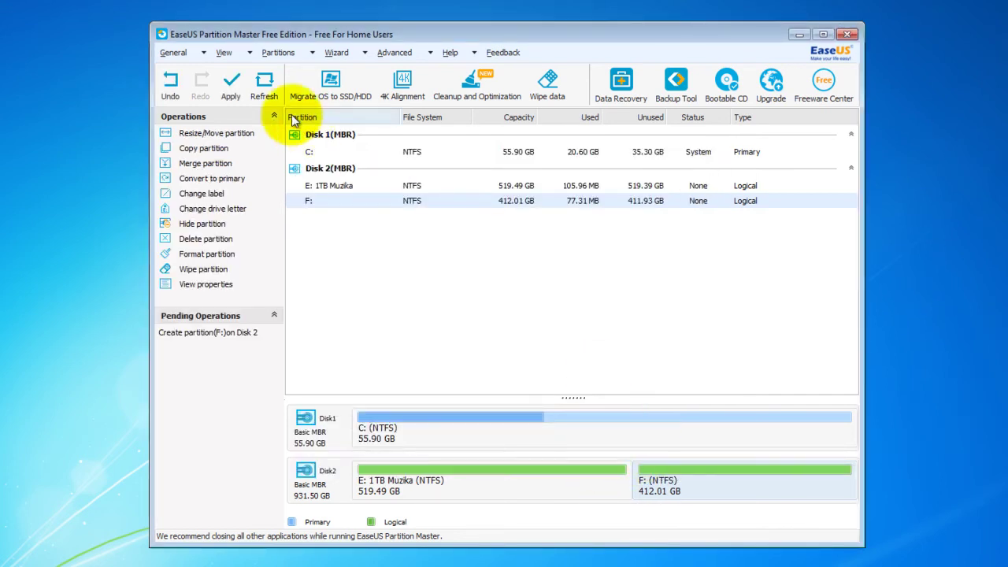
- Apply the pending creation of partition F: and dismiss the completion message
click(229, 85)
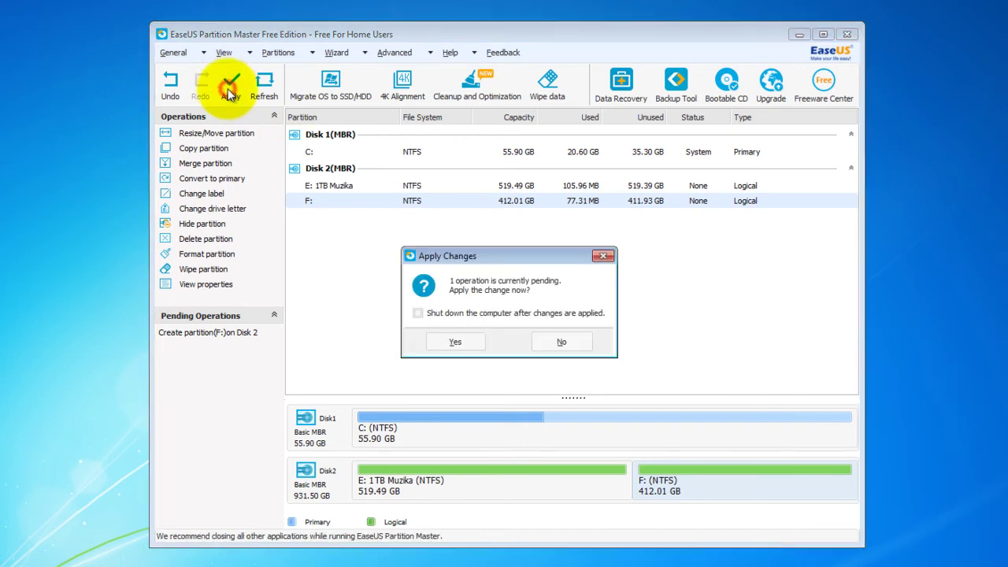
click(455, 342)
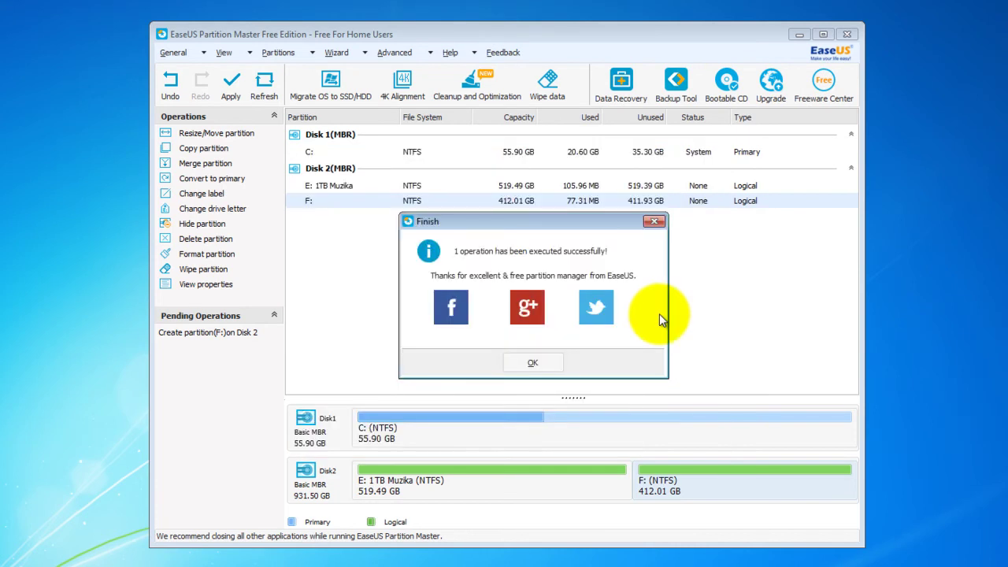
click(541, 365)
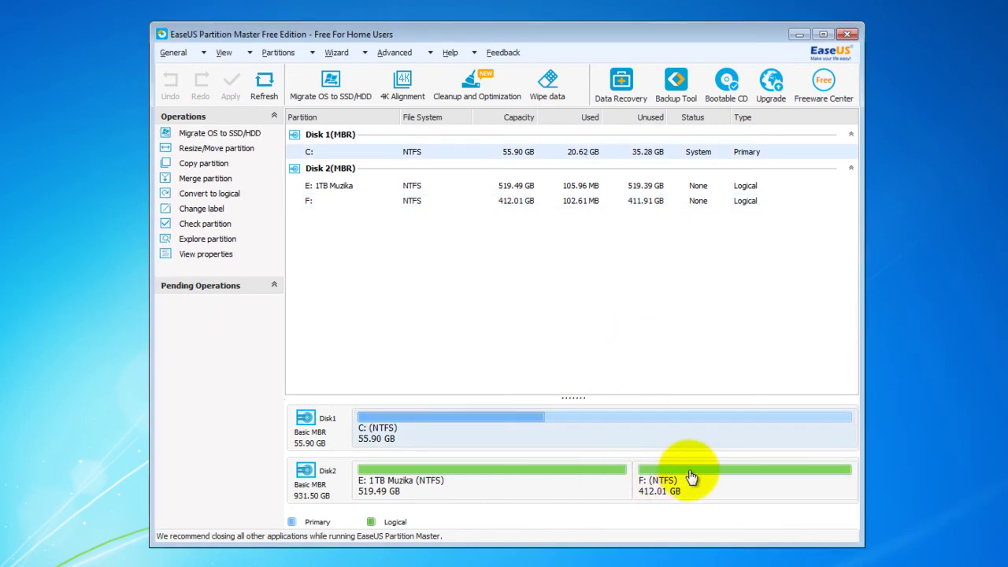
- Merge partitions E: and F: on Disk 2 into E: 1TB Muzika
mouse_move(691, 477)
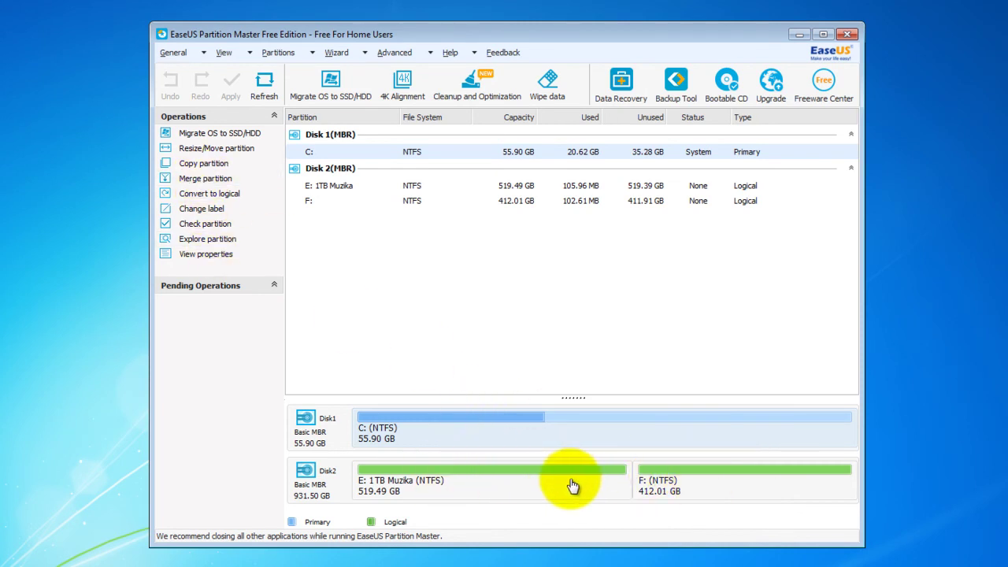
mouse_move(567, 483)
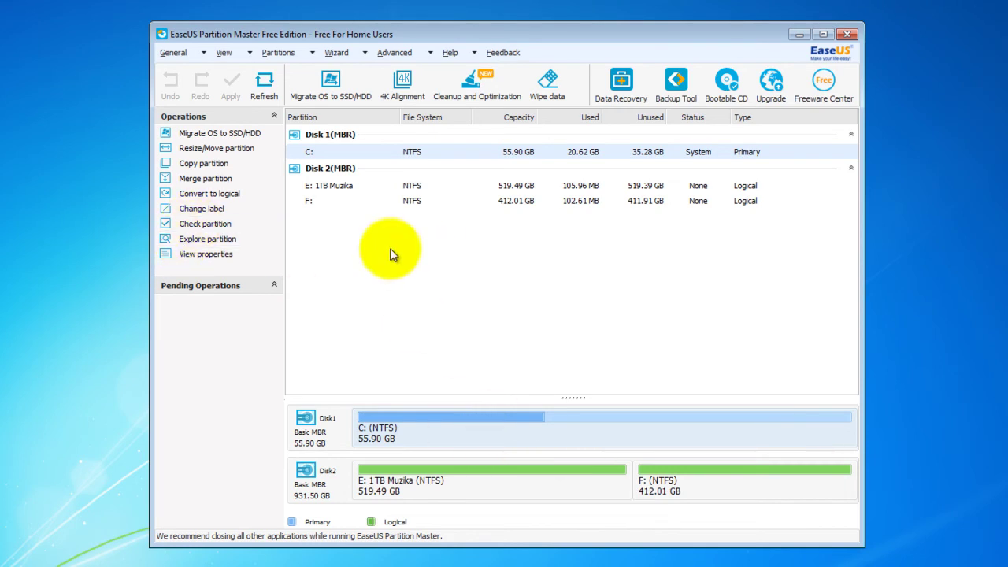
click(334, 186)
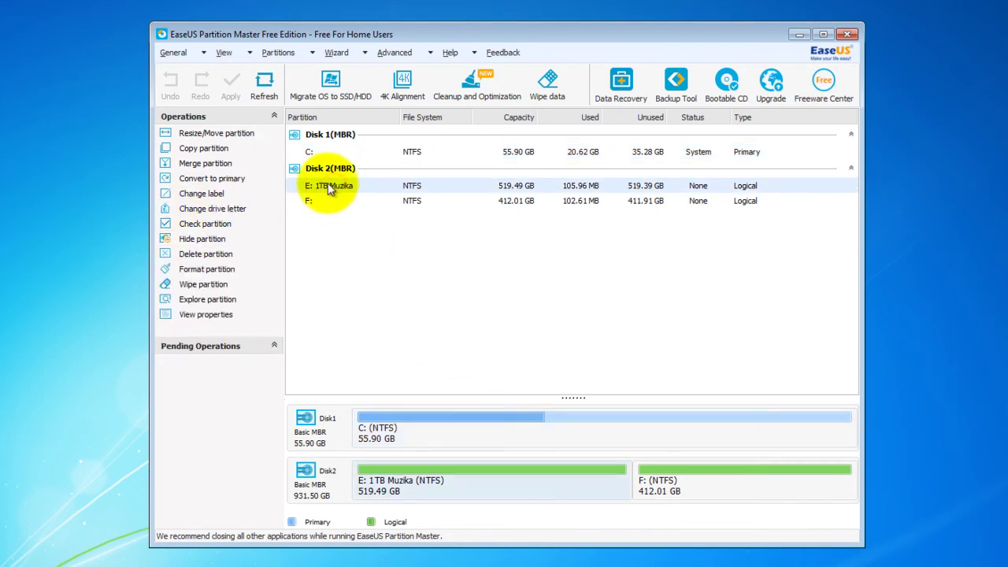
click(219, 162)
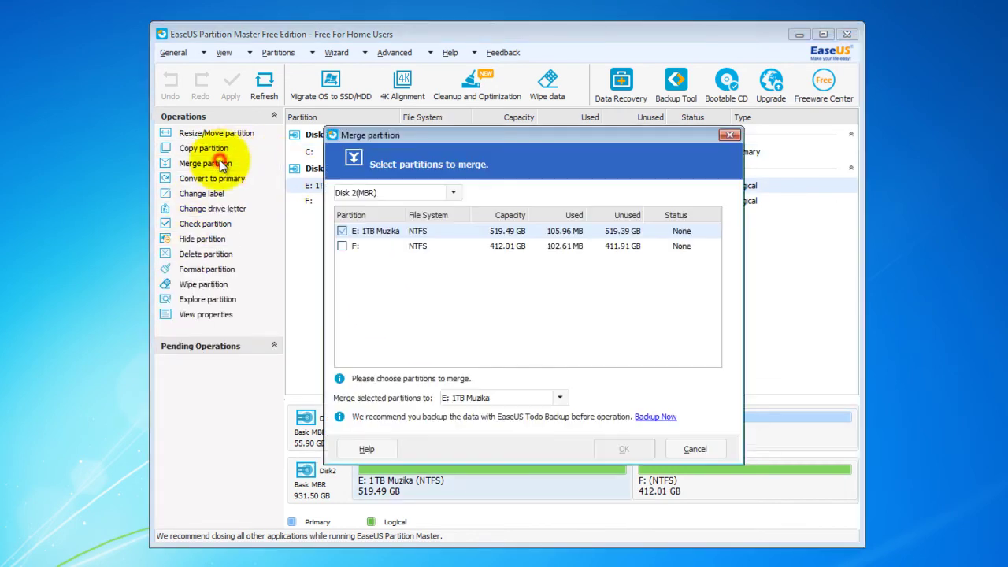
click(343, 246)
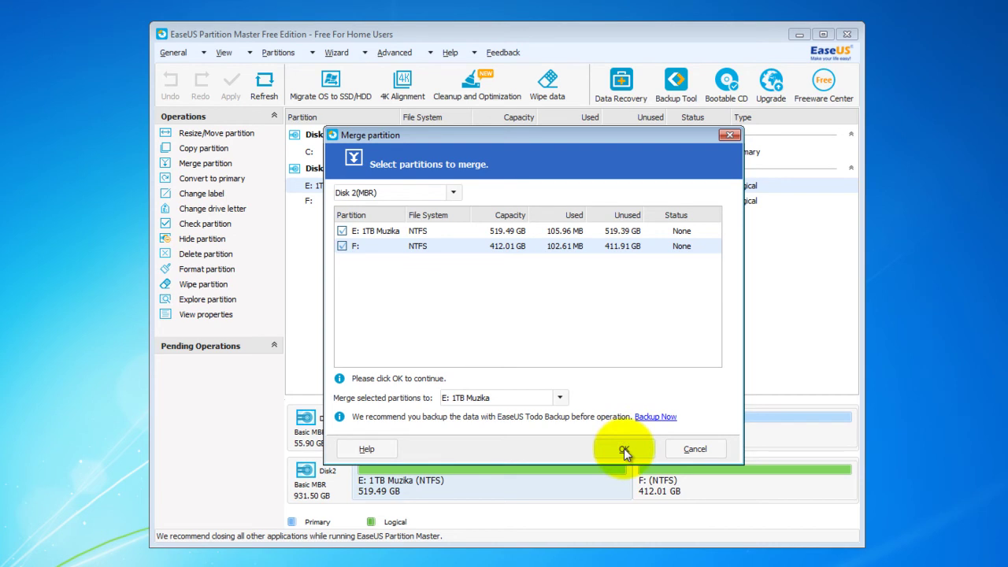
click(457, 192)
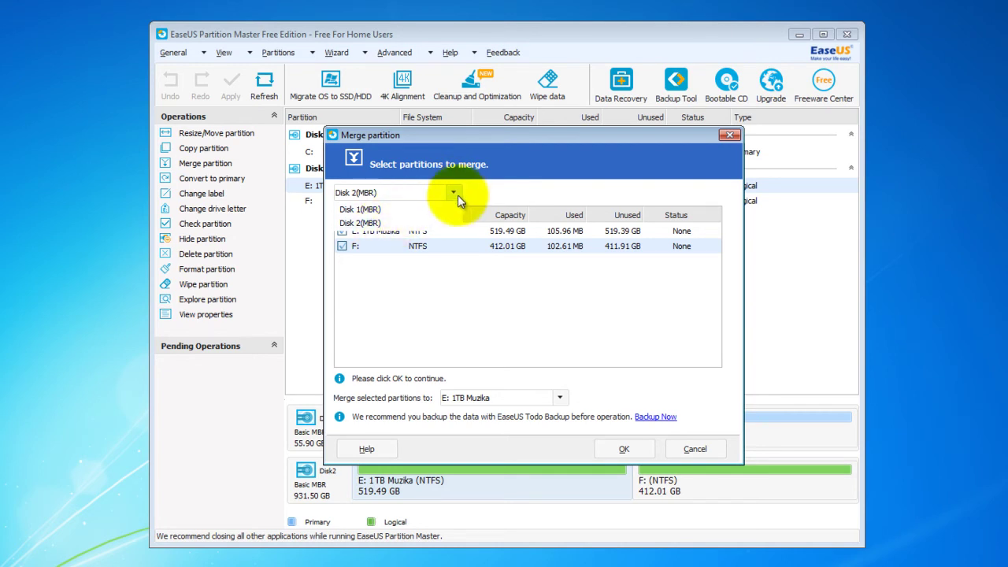
click(458, 195)
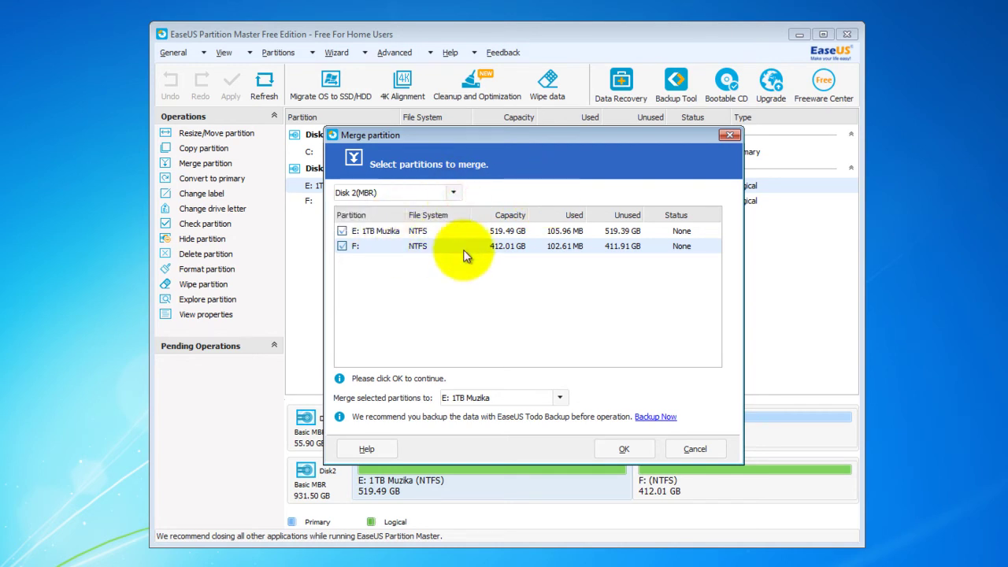
click(617, 447)
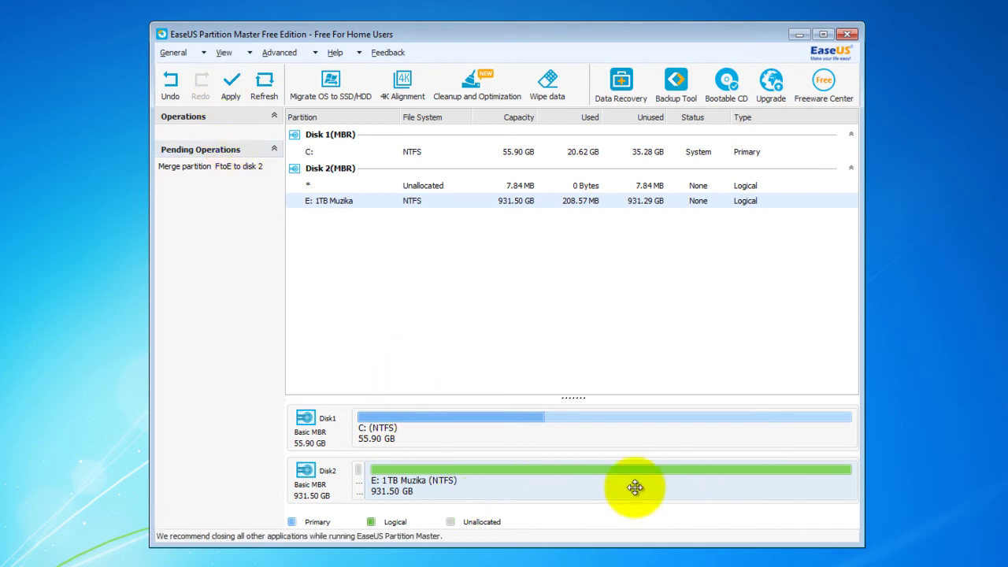
- Apply the pending merge of F: into E: and dismiss the completion message
click(232, 85)
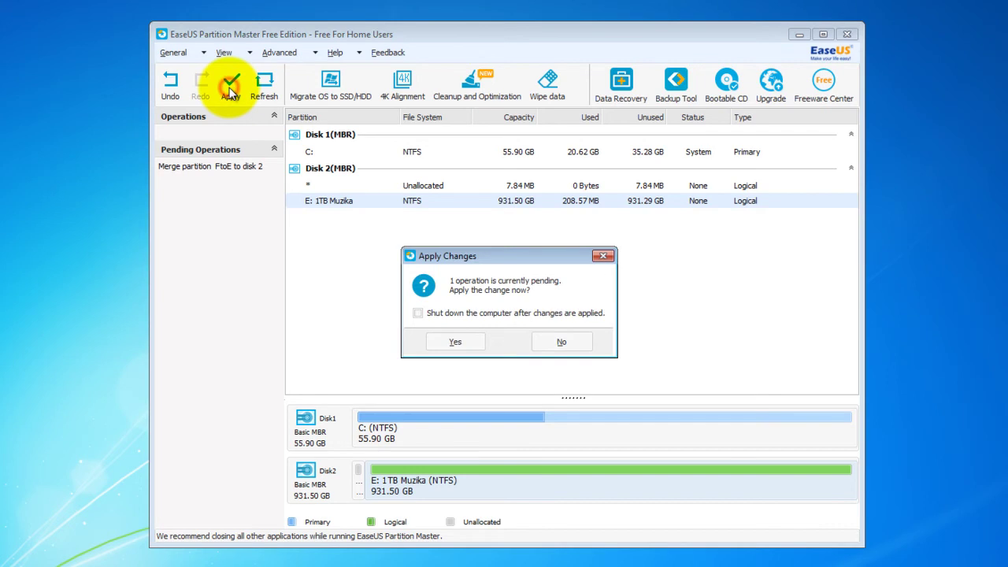
click(456, 343)
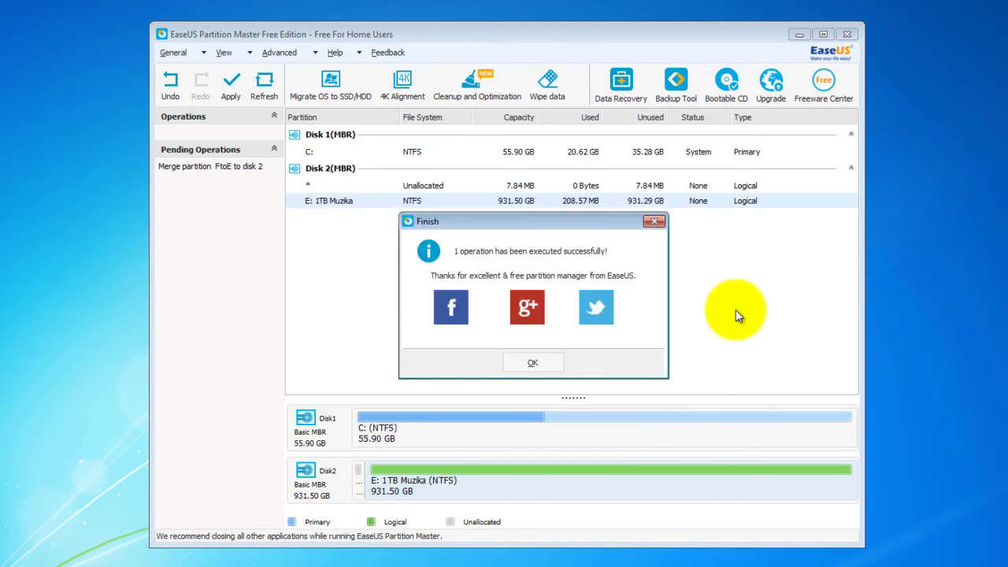
click(534, 365)
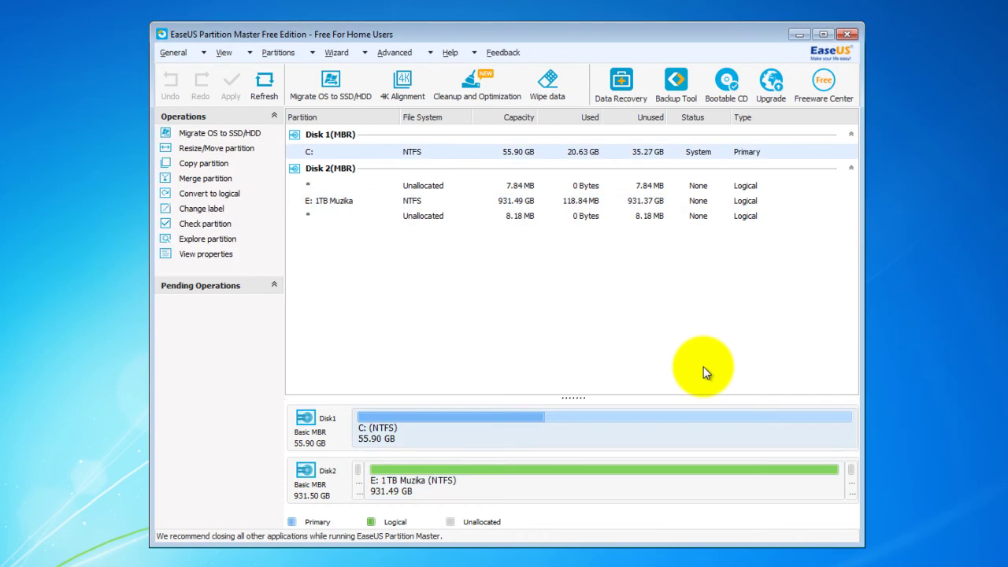
- Try to convert partition E: on Disk 2 from logical to primary, and undo the pending conversion
click(603, 482)
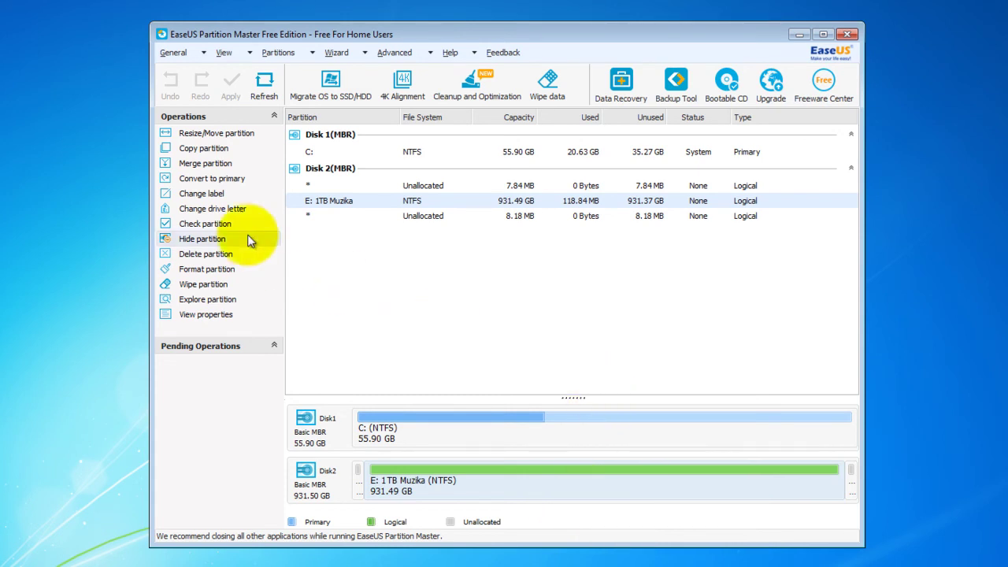
click(213, 180)
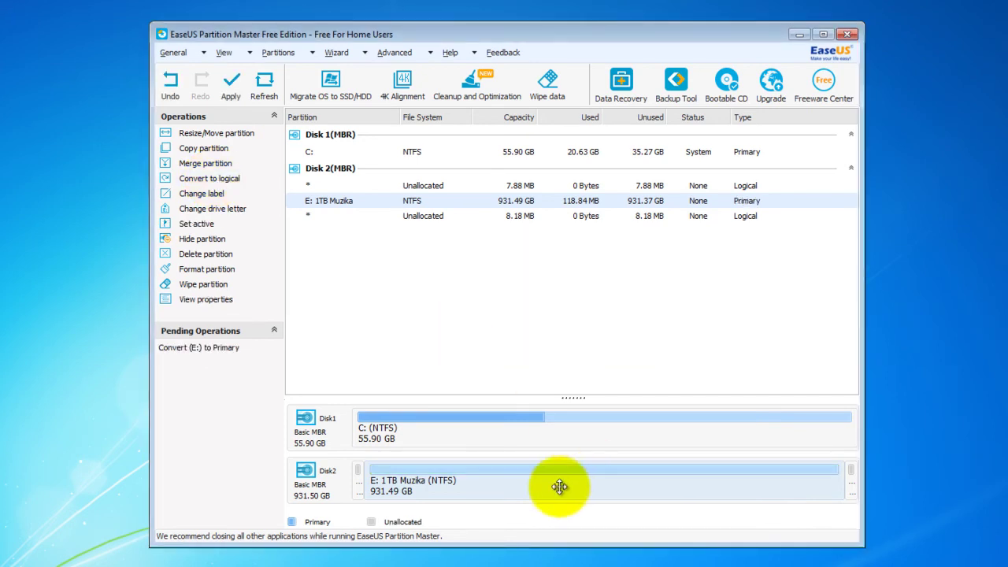
mouse_move(558, 487)
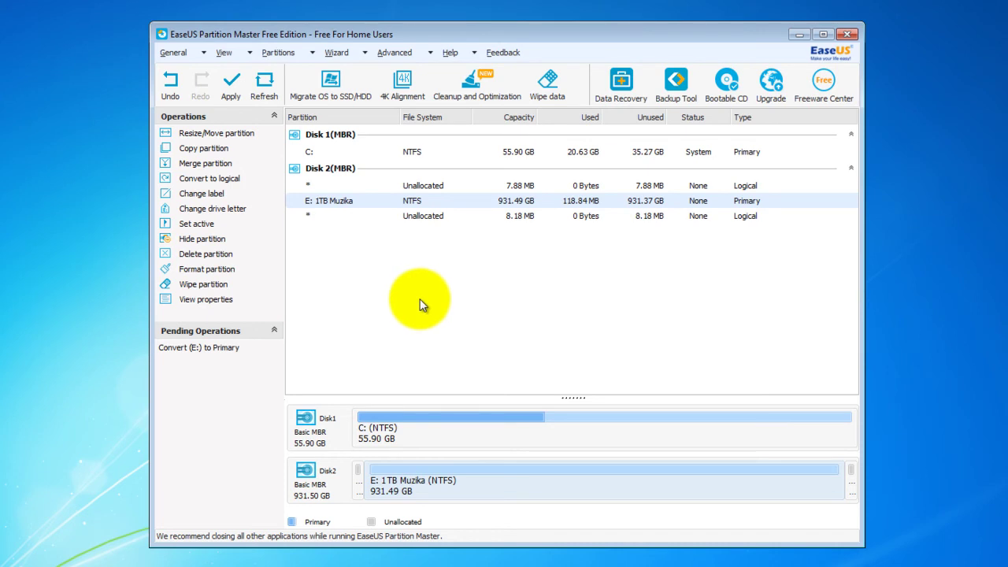
click(172, 92)
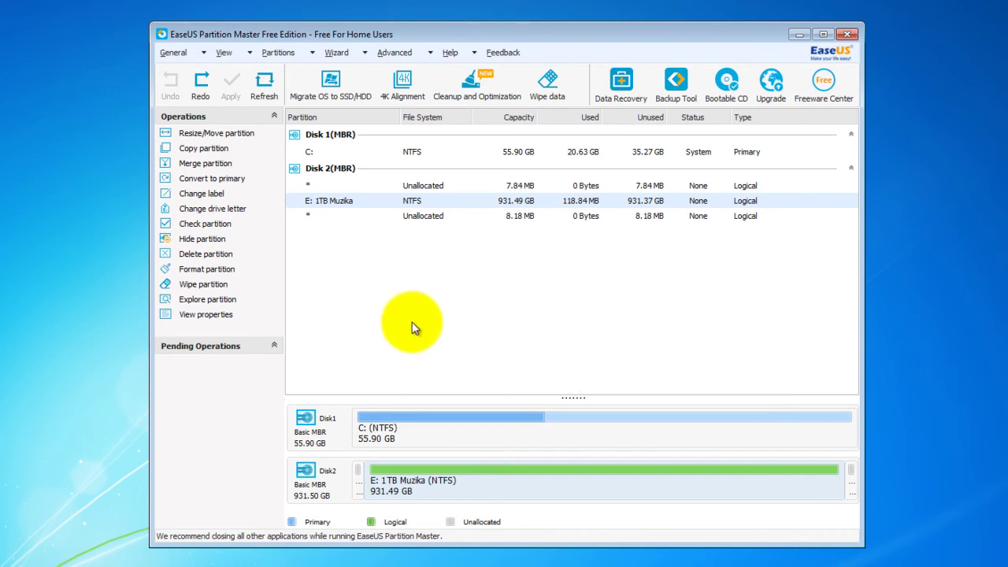
- Change the label of partition E: on Disk 2 to TestUSB
click(201, 194)
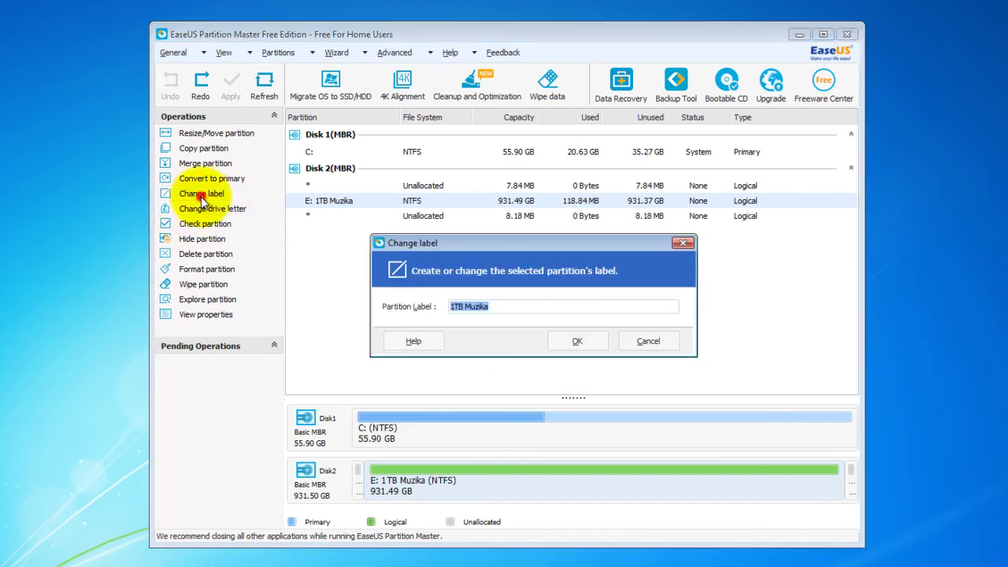
drag(505, 306, 434, 308)
key(BackSpace)
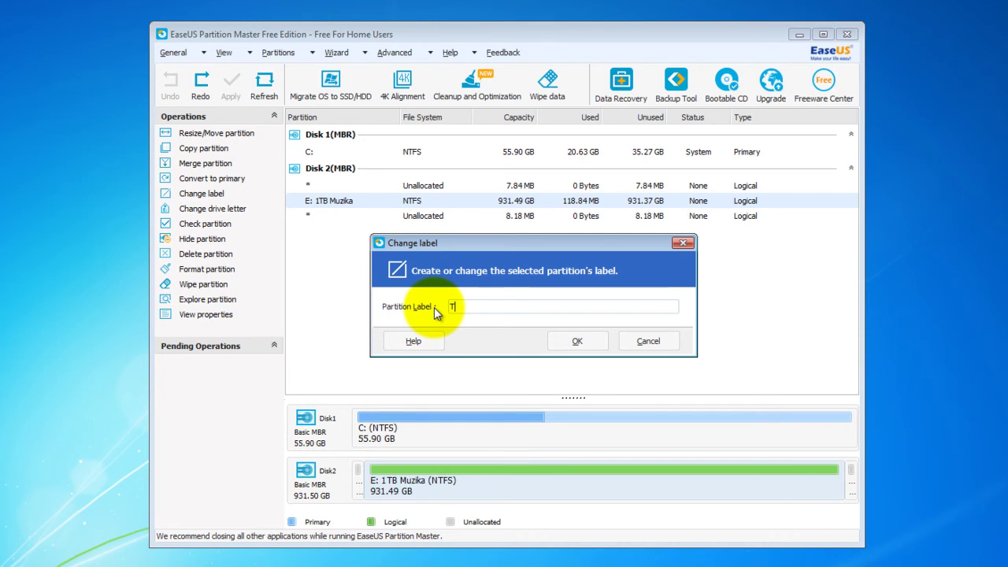
text(TestUSB)
click(576, 342)
- Apply the pending label change, dismiss the completion message, and check the drive's name in Windows Explorer
click(232, 93)
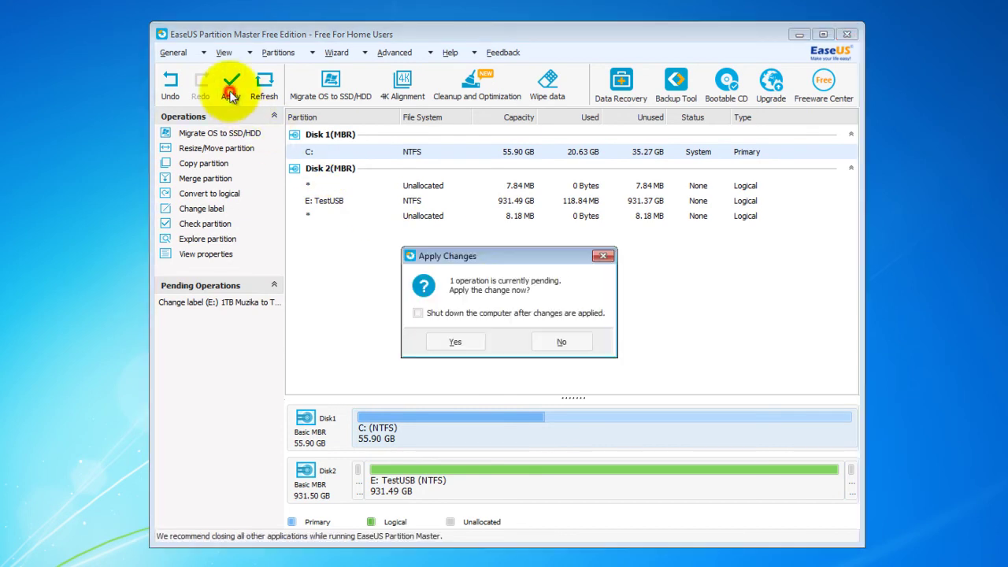
click(459, 341)
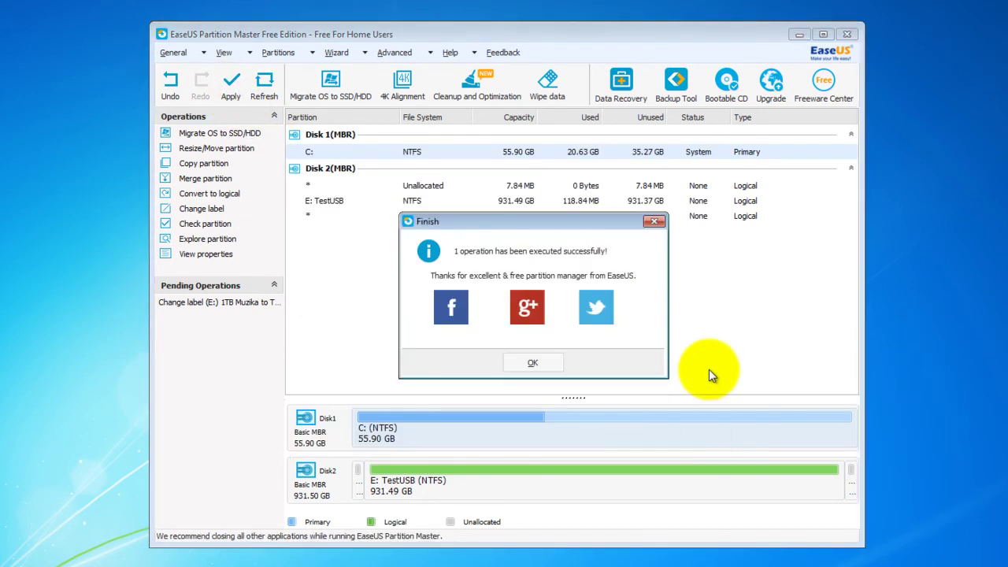
click(540, 359)
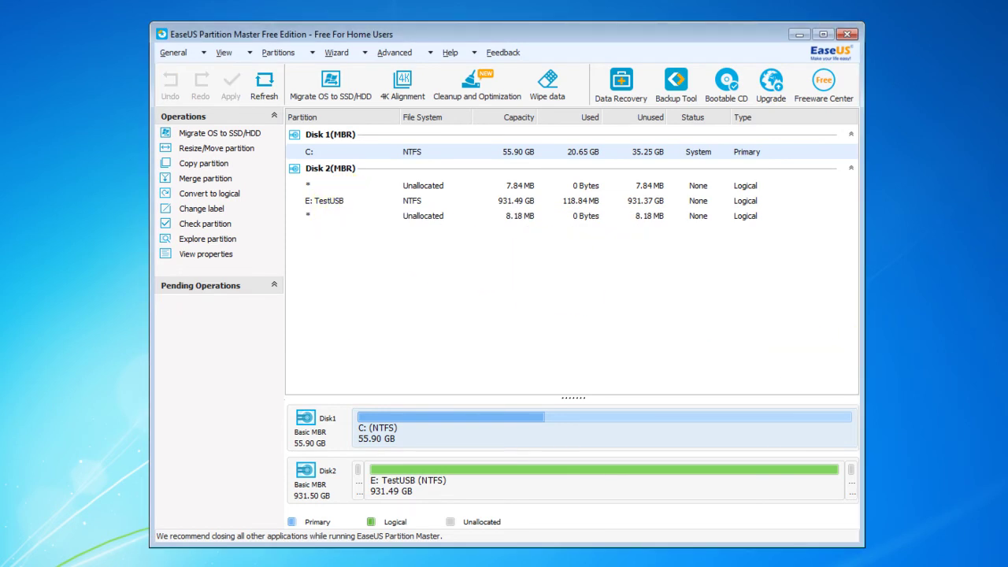
key(super+e)
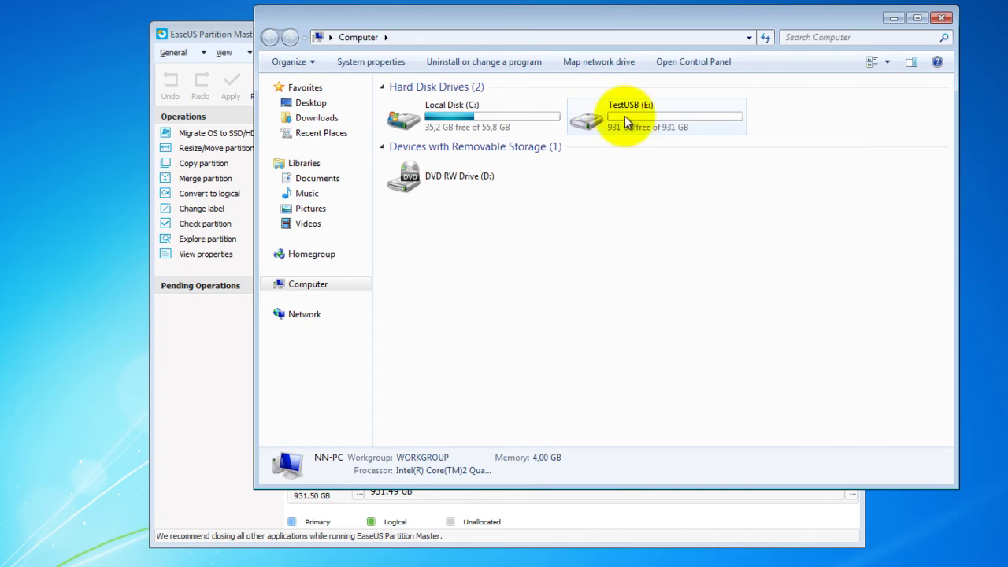
click(941, 17)
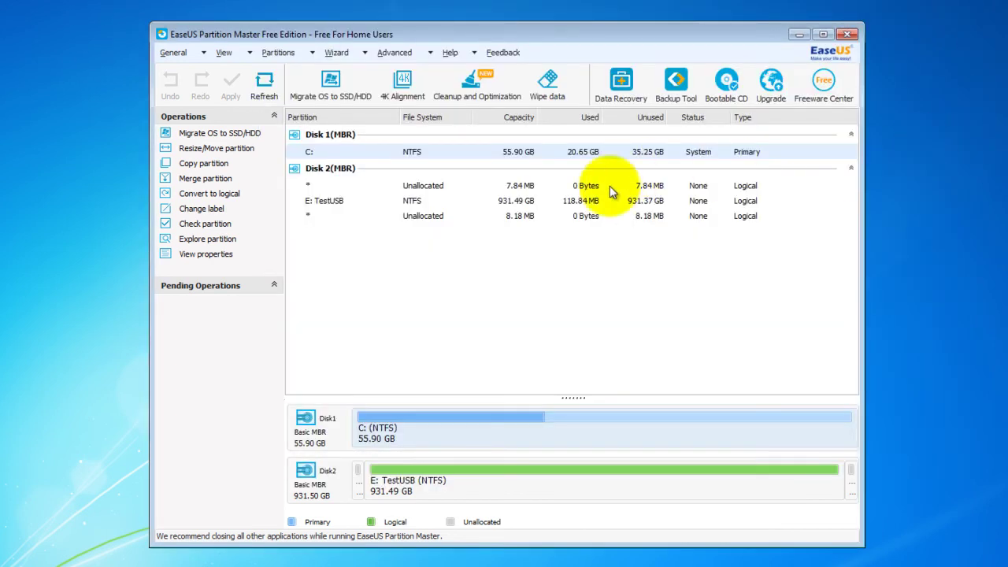
- Check partition E: TestUSB for errors with the partition properties check, Windows Chkdsk and surface test enabled
click(479, 483)
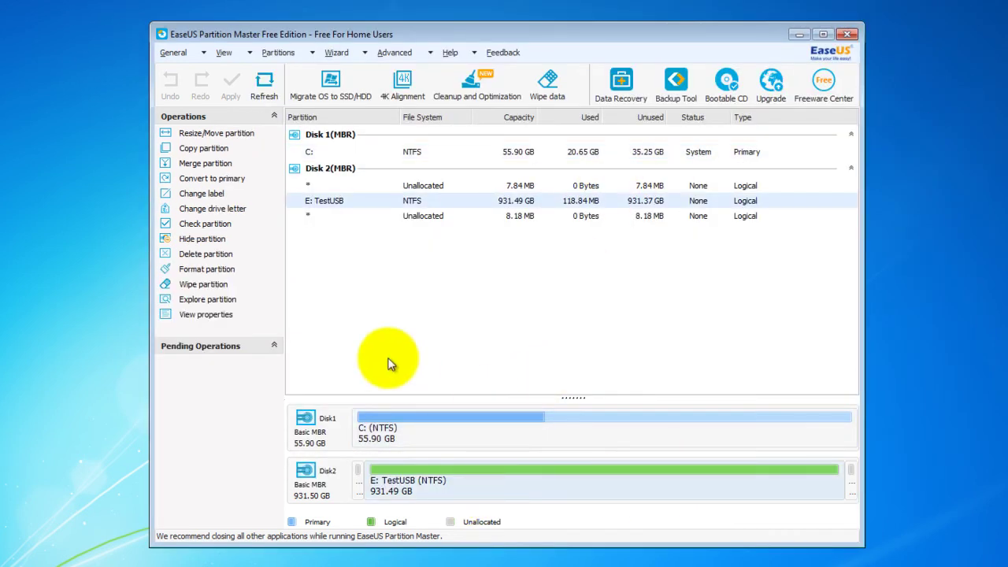
click(222, 231)
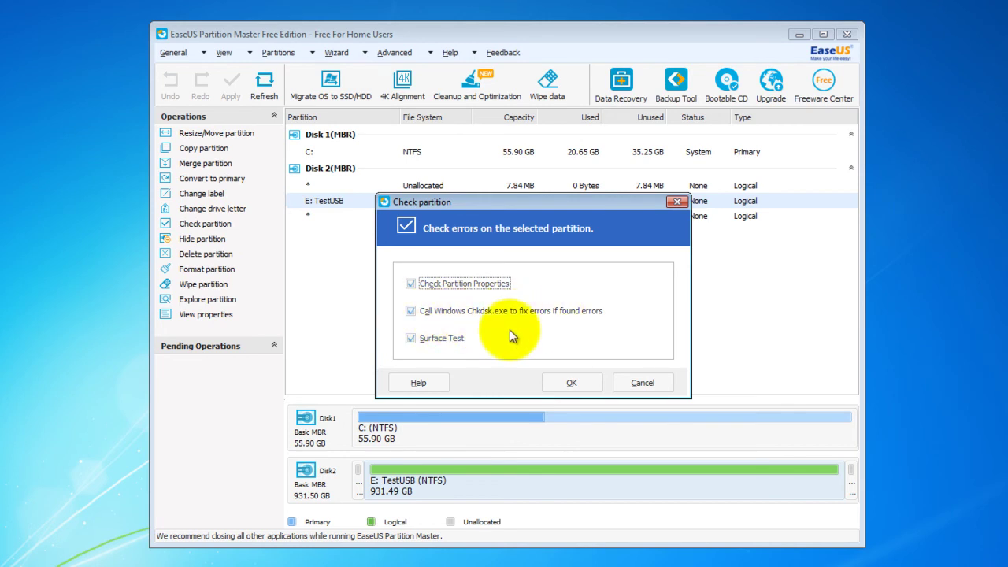
click(590, 383)
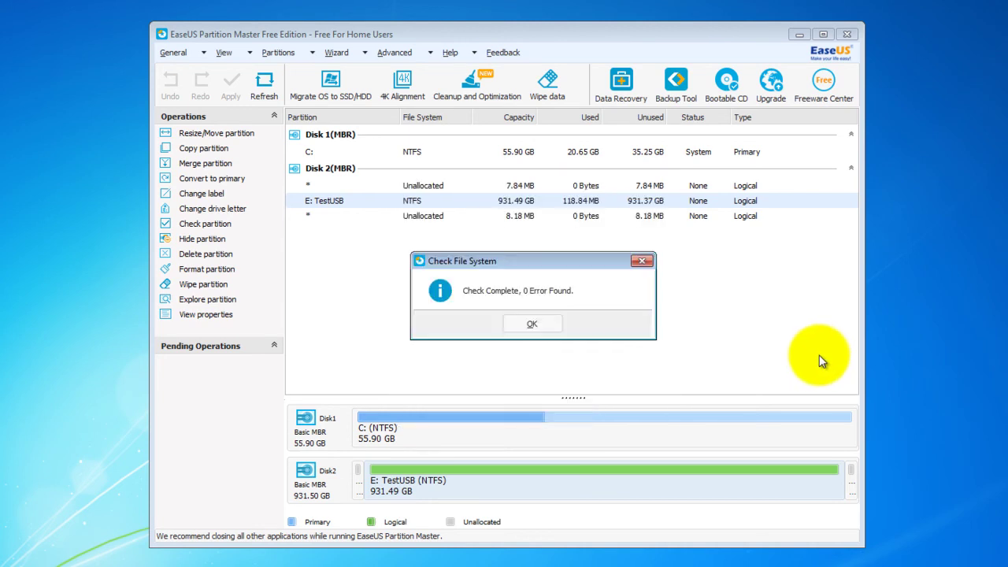
click(531, 329)
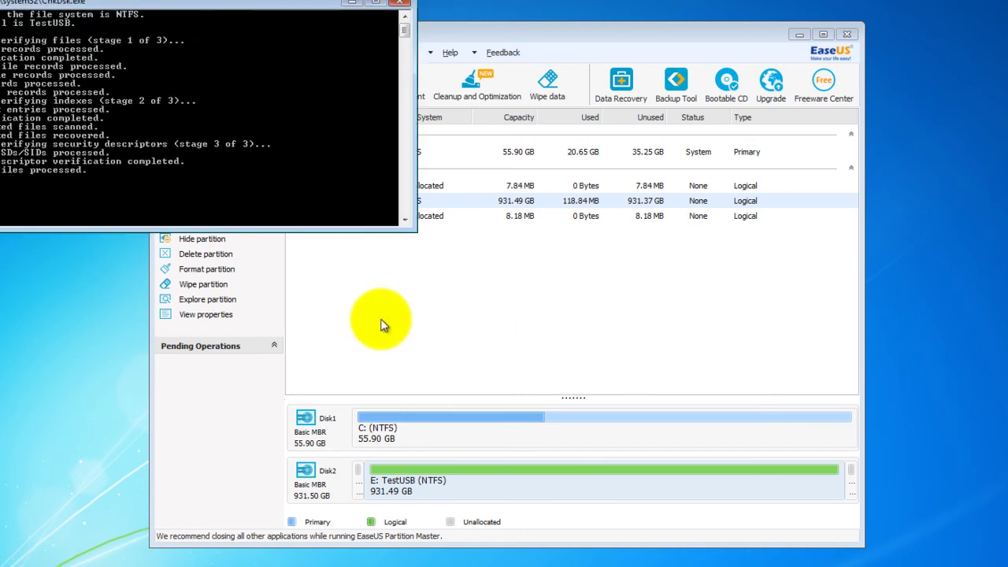
- Examine the ChkDsk report for partition E: and cancel the surface test
drag(197, 5, 527, 109)
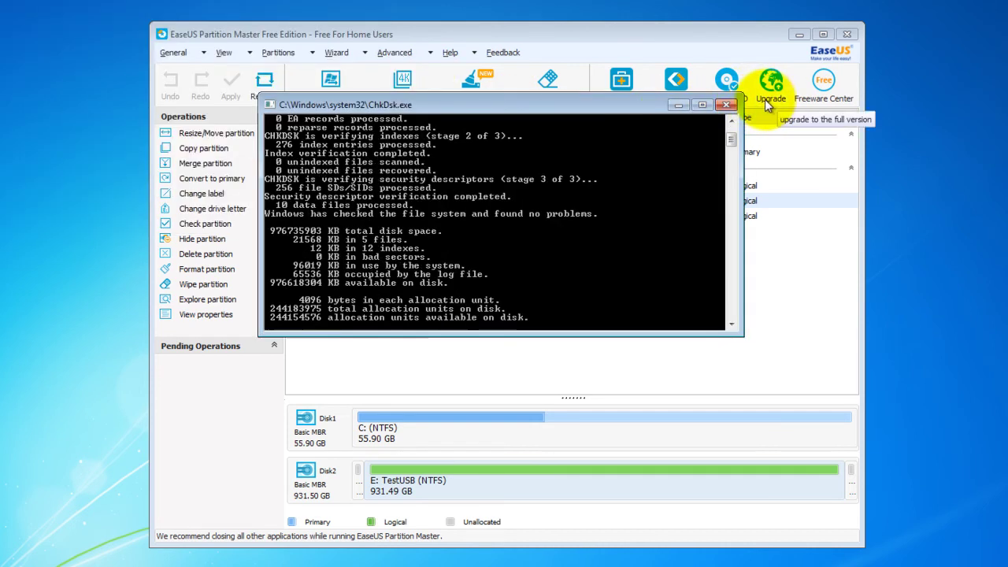
click(801, 262)
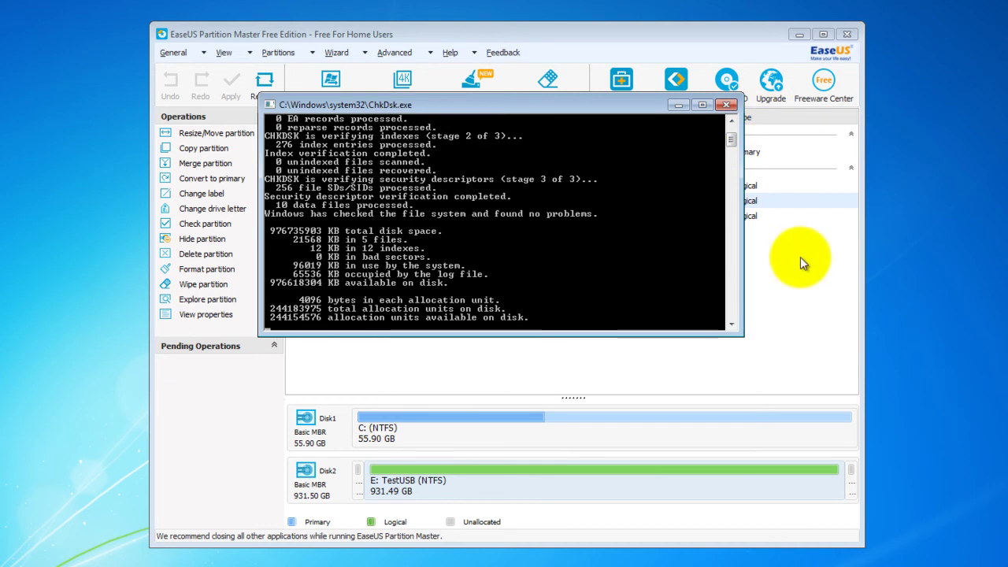
click(374, 105)
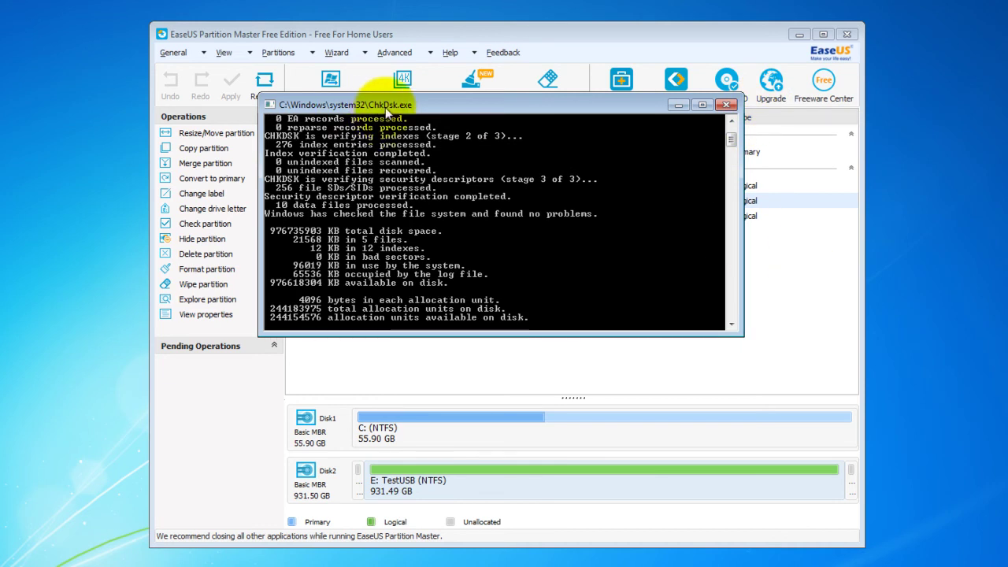
click(798, 233)
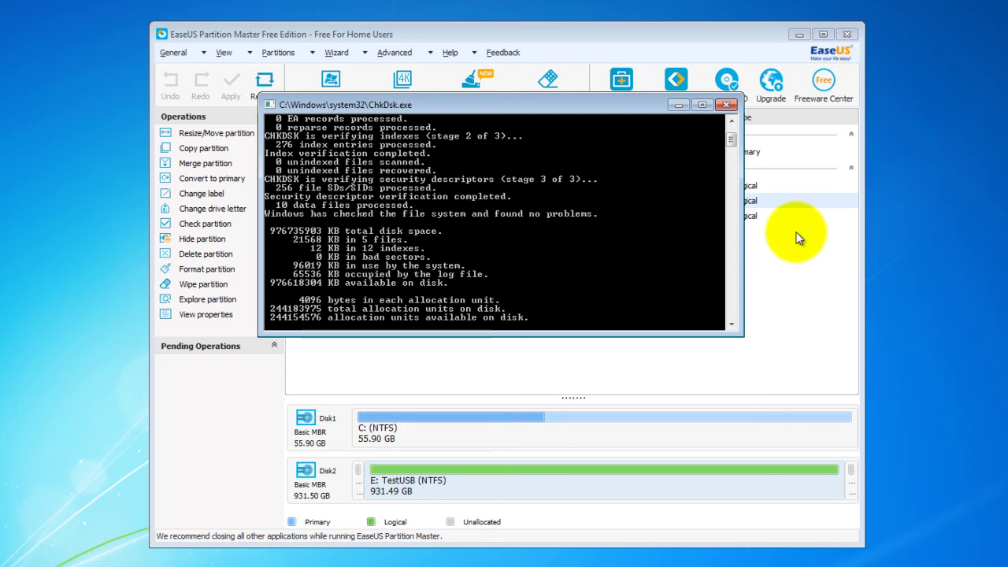
drag(731, 139, 733, 143)
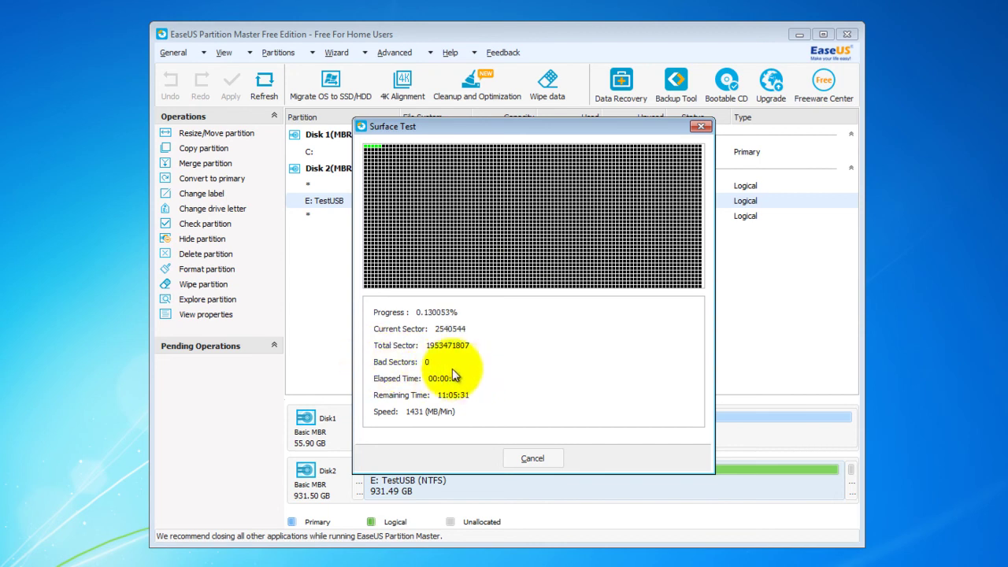
click(540, 459)
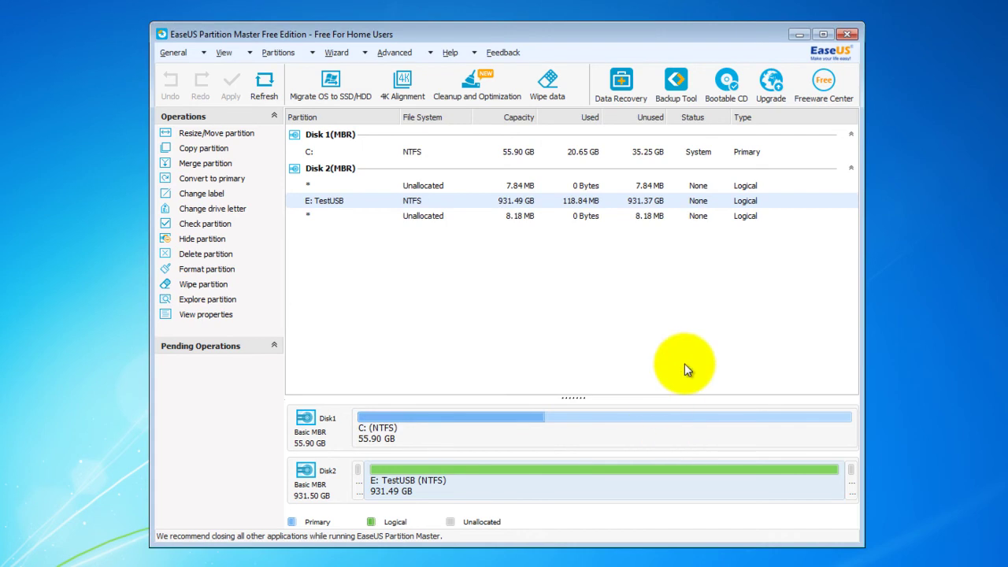
click(496, 485)
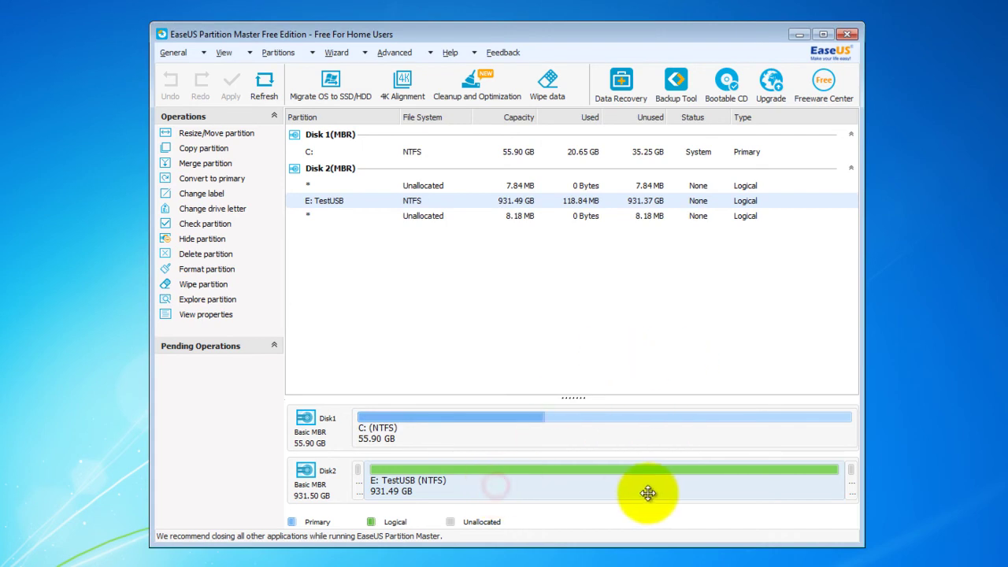
click(215, 243)
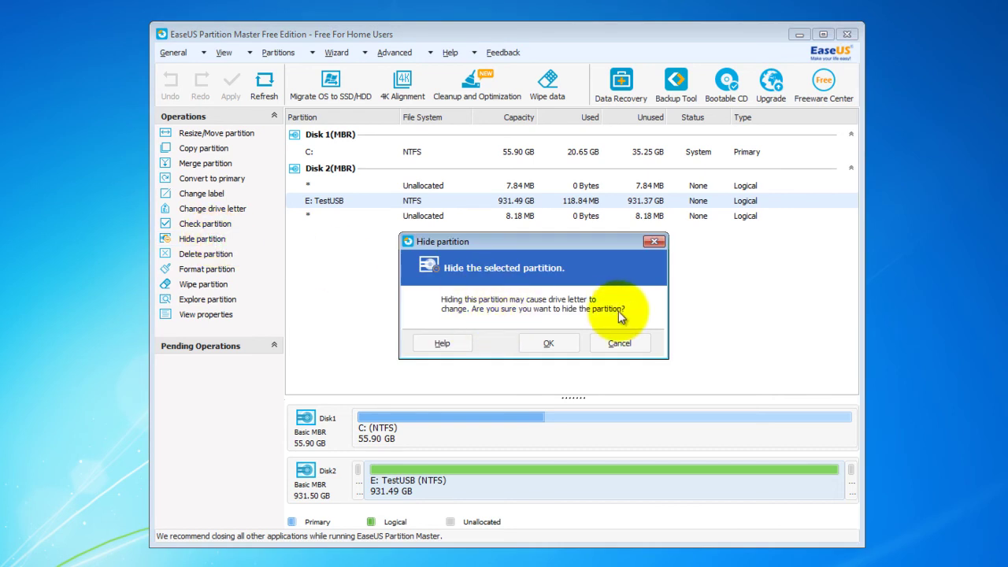
click(615, 342)
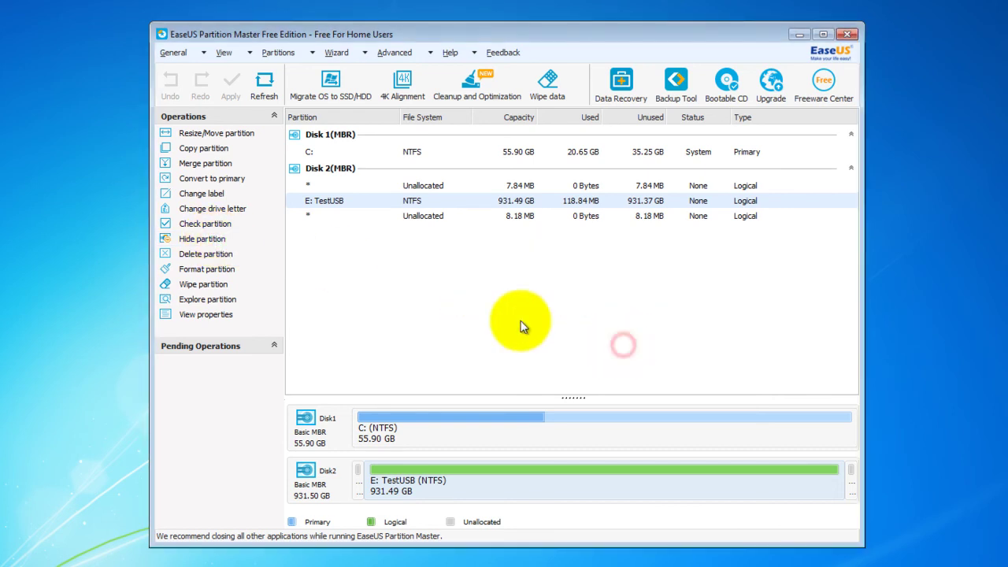
- Delete partition E: TestUSB on Disk 2, apply the pending deletion and dismiss the completion message
click(498, 478)
click(201, 254)
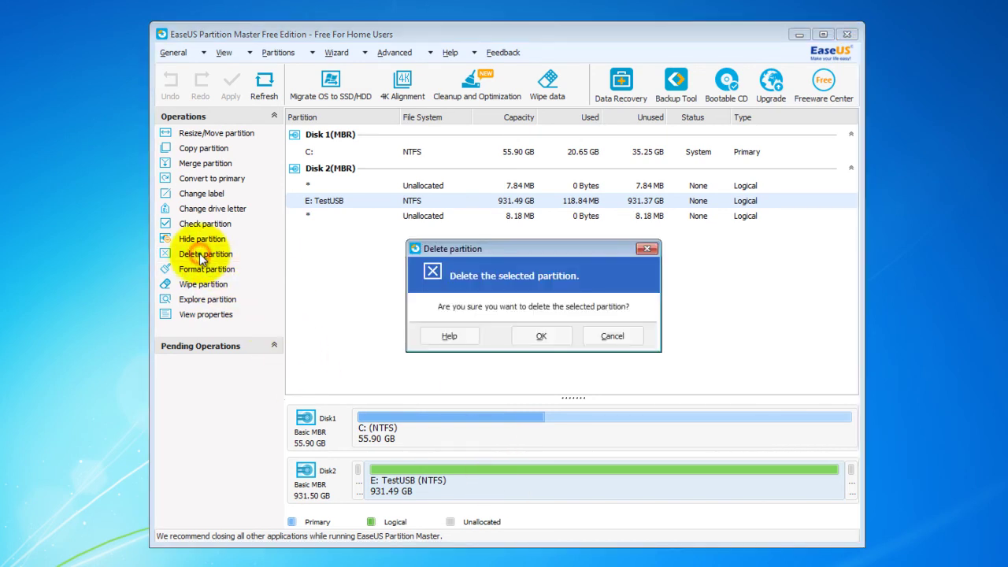
click(559, 343)
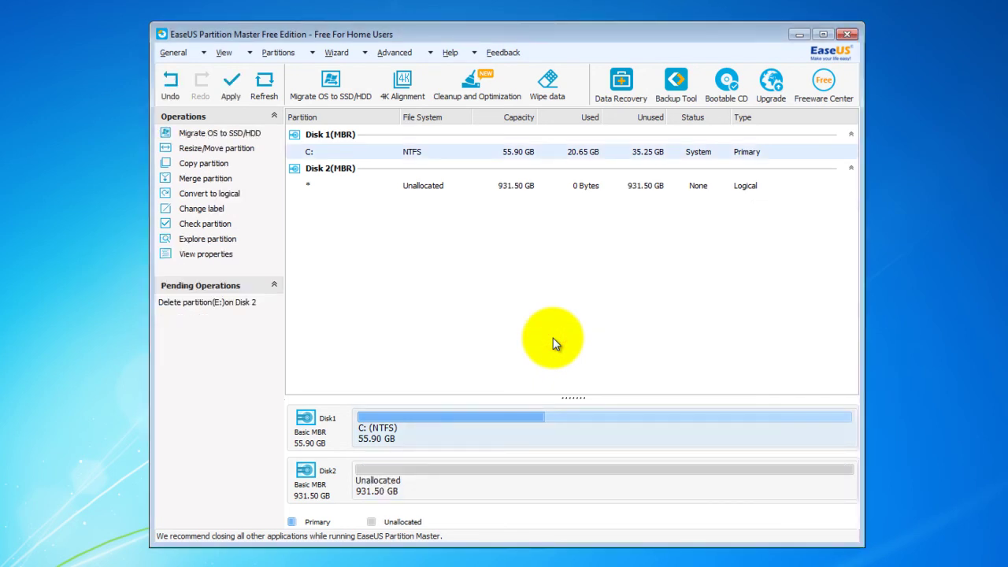
click(504, 482)
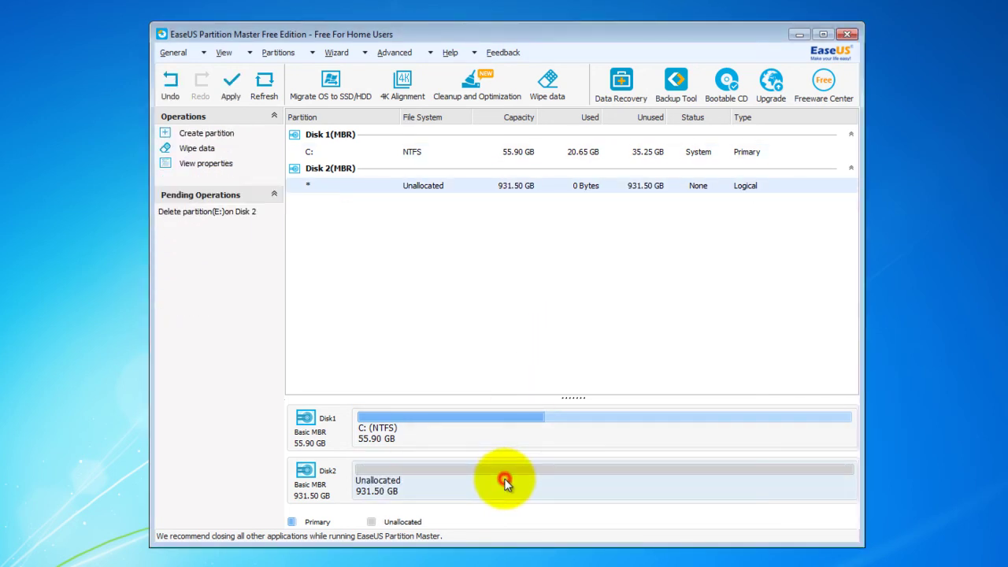
click(231, 85)
click(454, 343)
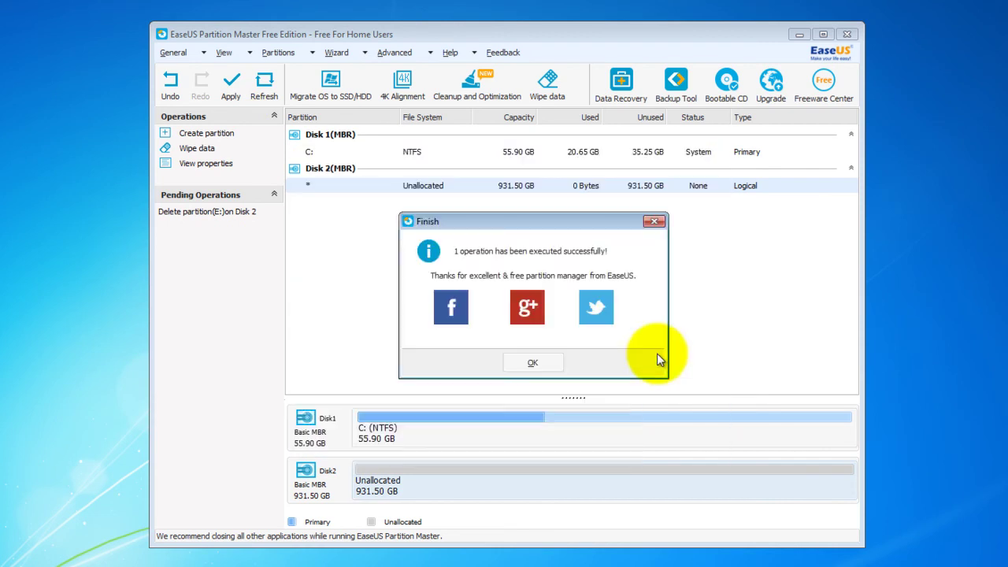
click(535, 360)
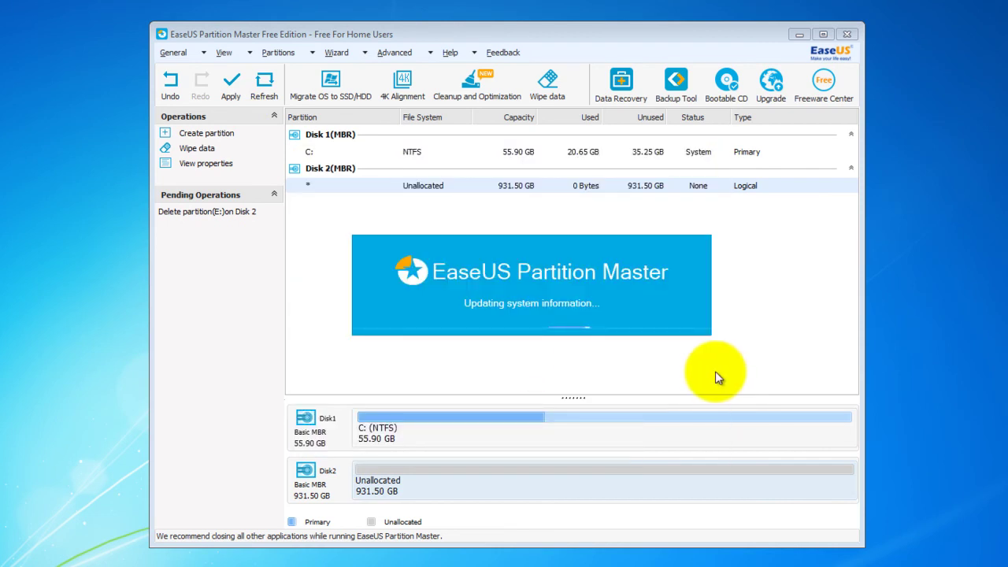
- Create a logical NTFS partition labelled TestUSB with drive letter E: in Disk 2's unallocated space, keeping the default size
click(531, 486)
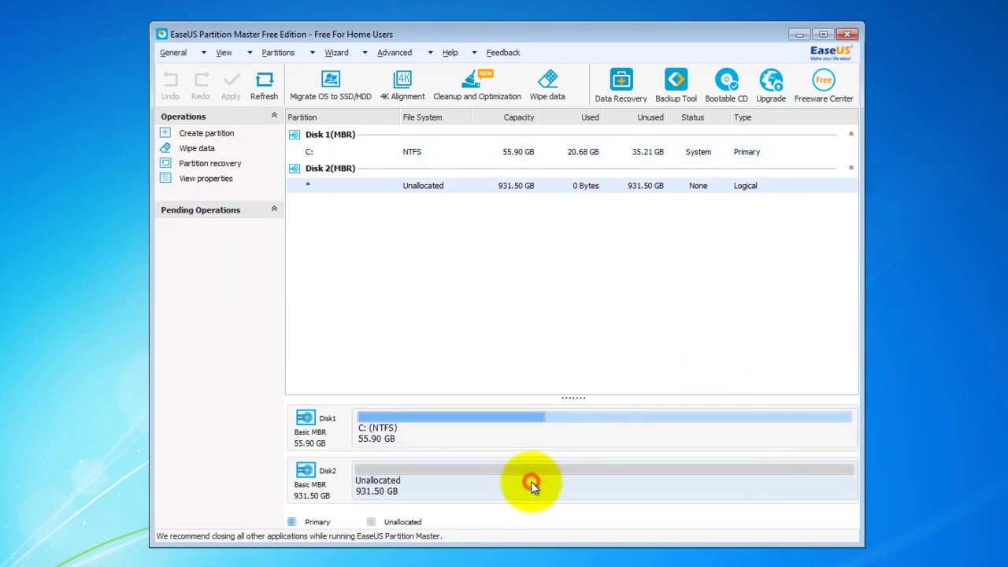
right_click(533, 481)
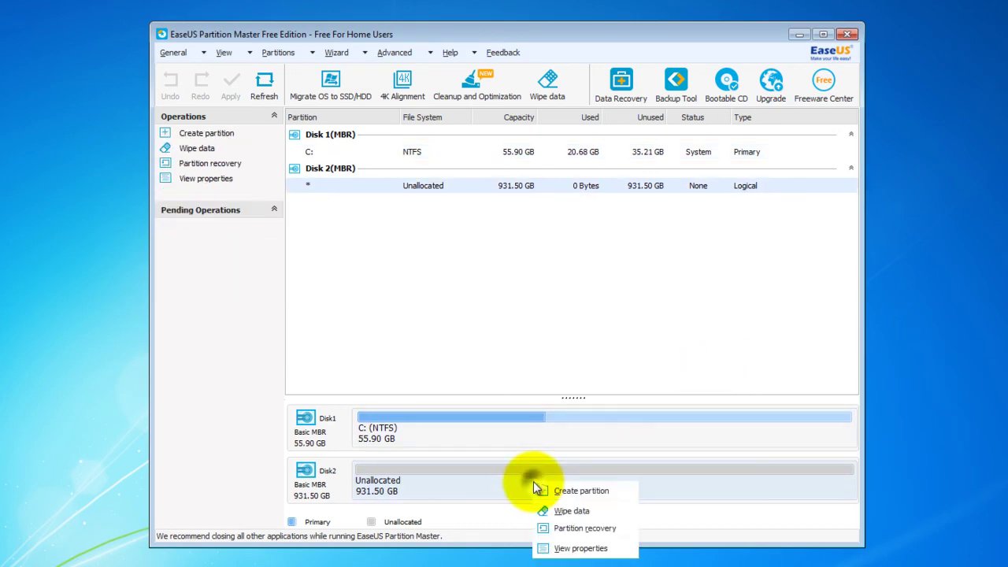
click(607, 493)
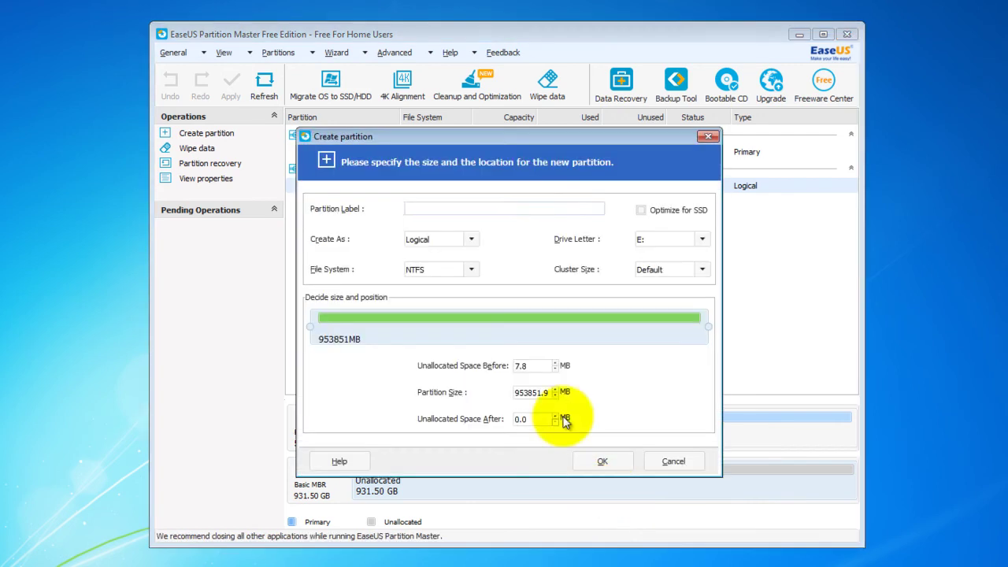
click(457, 208)
text(Tes)
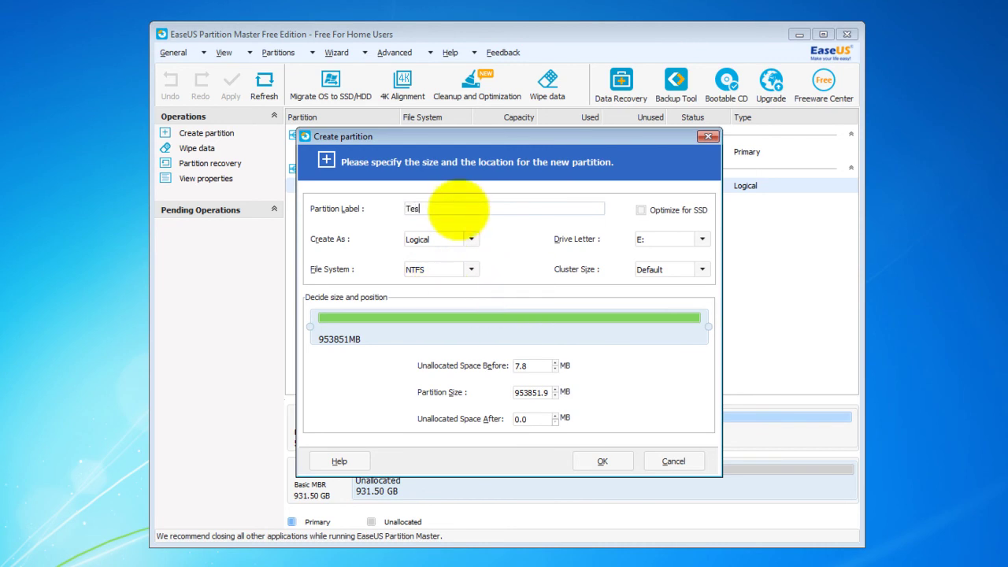
text(tUSB)
click(602, 462)
- Apply the pending creation of partition E: and dismiss the completion message
click(228, 88)
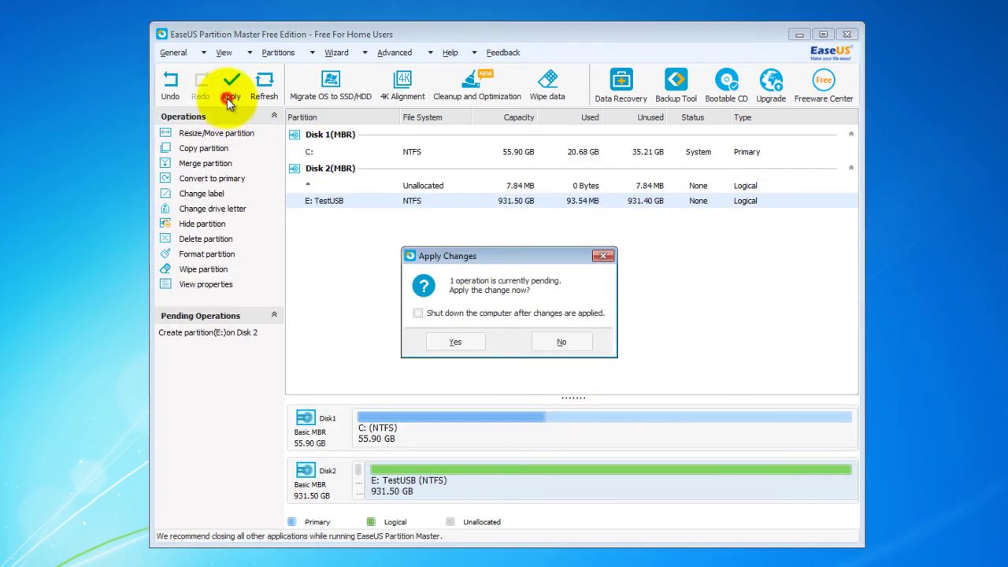
click(455, 340)
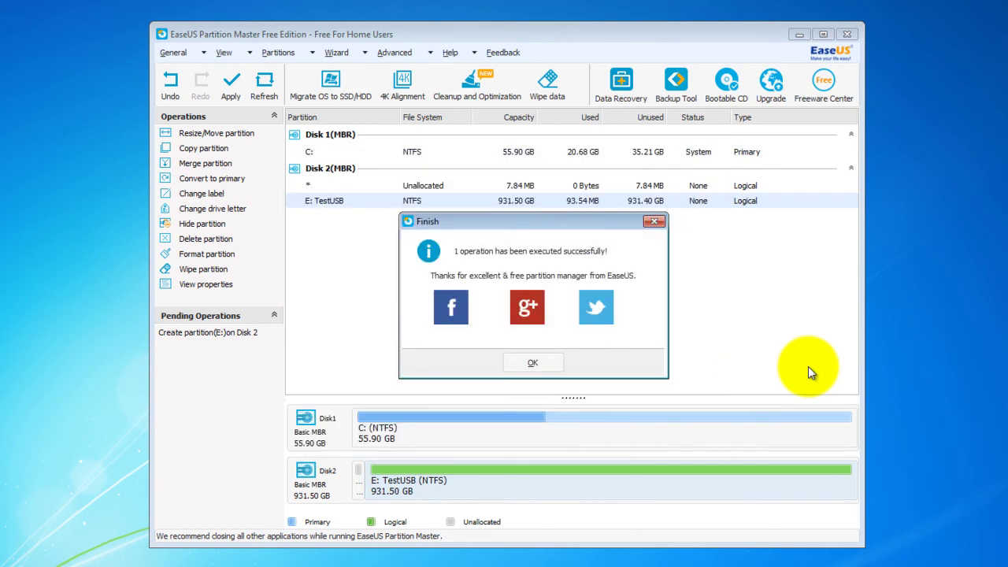
click(537, 364)
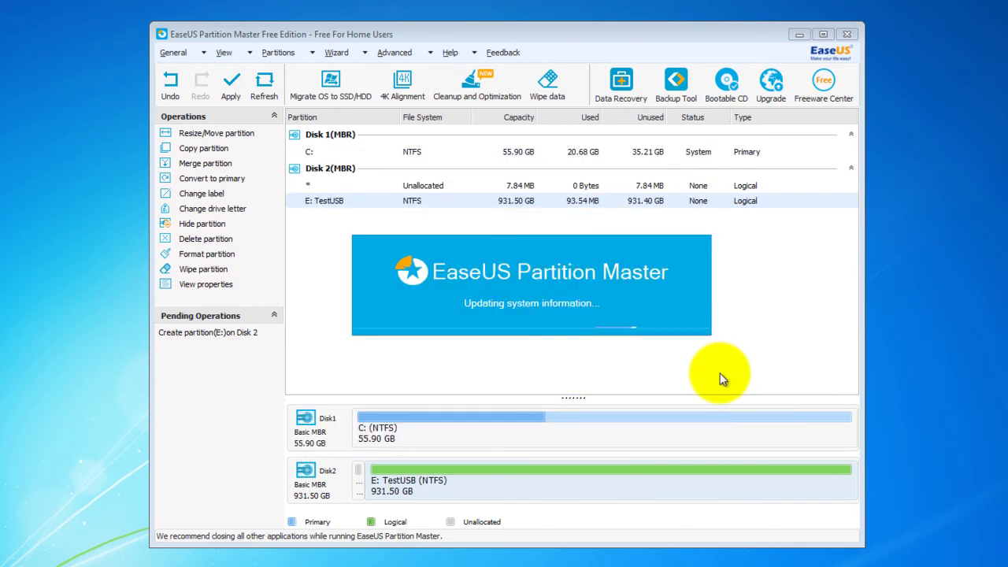
- Format partition E: TestUSB as NTFS with a 4KB cluster size, apply the pending format and dismiss the completion message
click(535, 479)
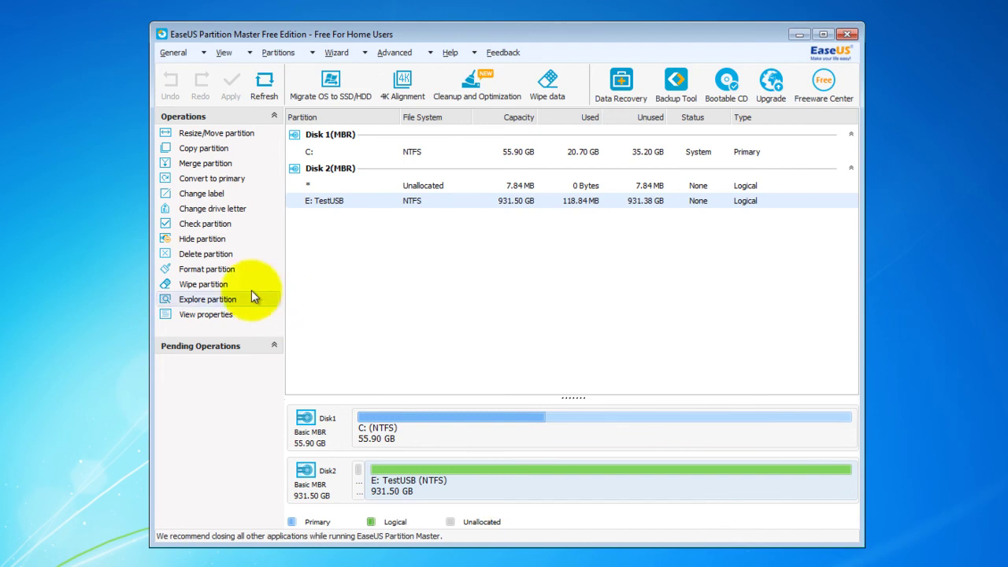
click(199, 269)
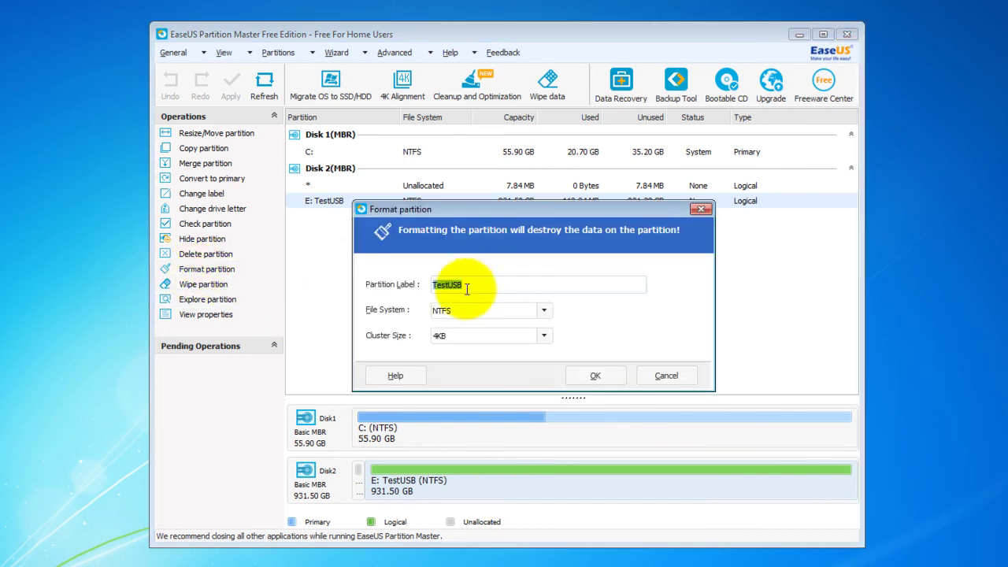
click(596, 376)
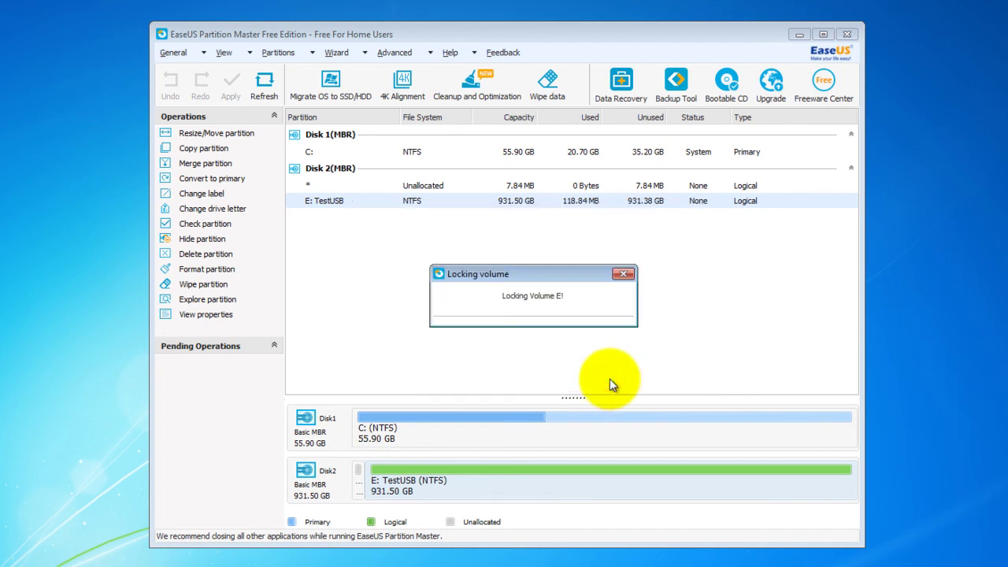
click(228, 87)
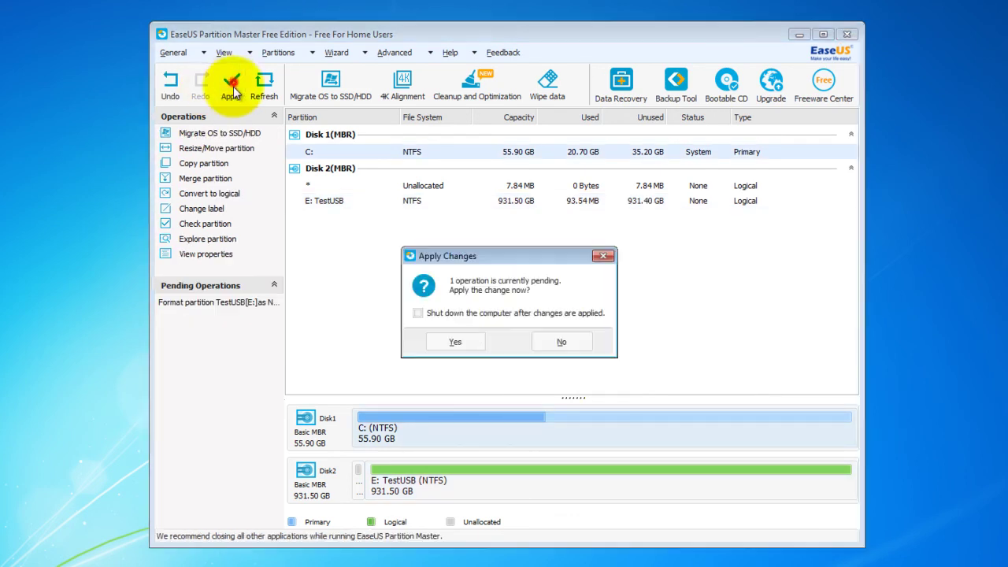
click(458, 341)
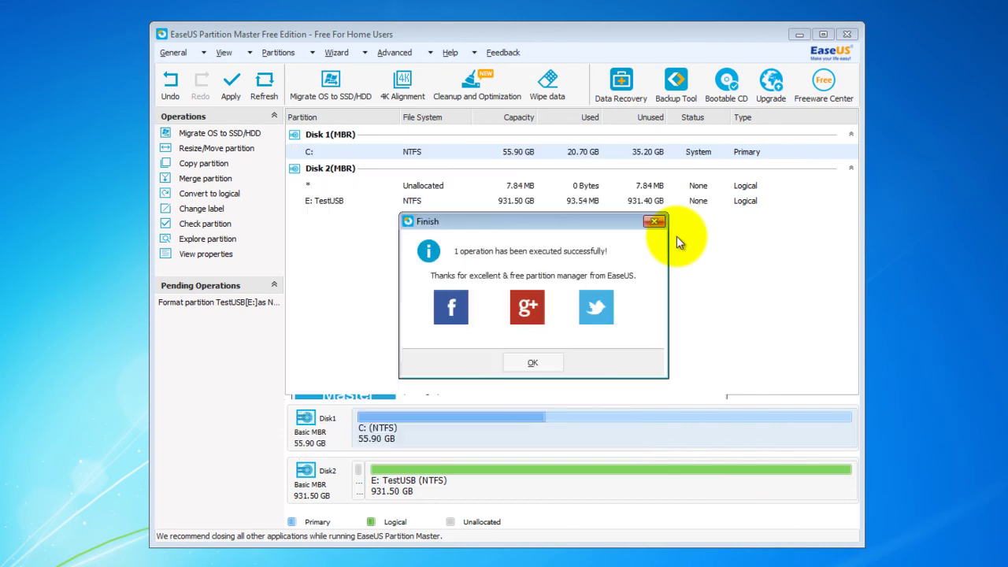
click(535, 360)
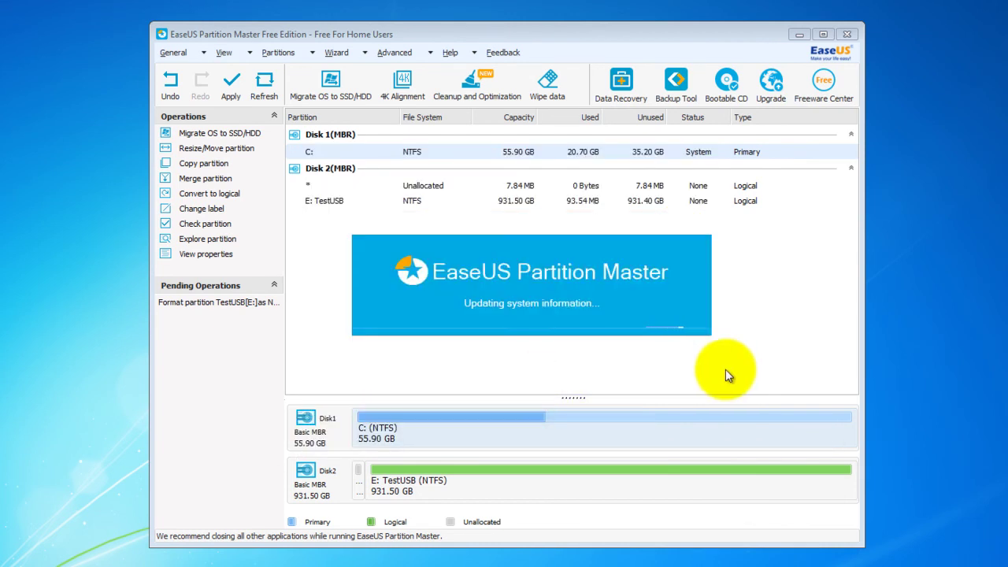
- Open the wipe settings for partition E: TestUSB, try 3 wipe passes, return to 1 pass, and cancel the wipe
click(590, 476)
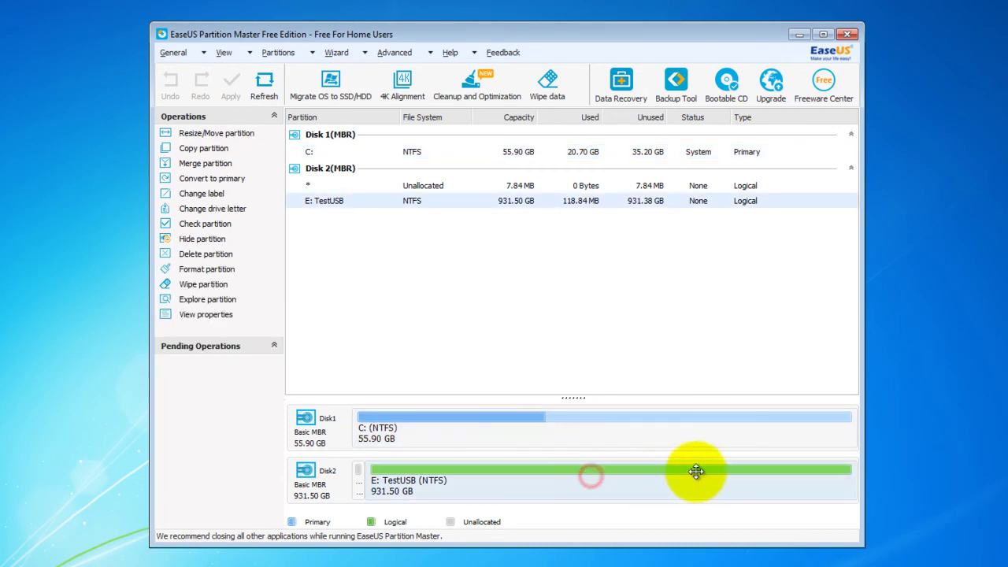
click(219, 283)
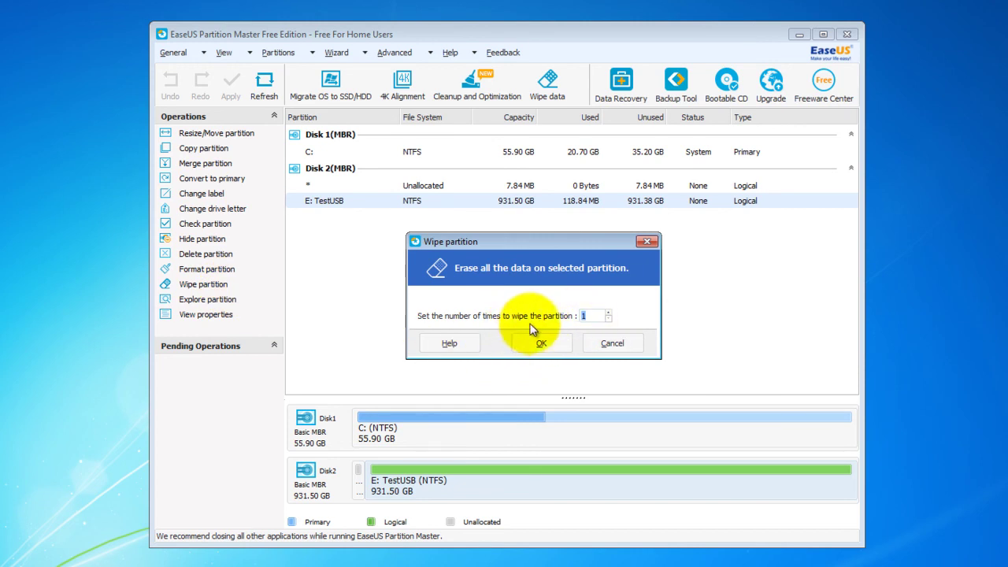
click(608, 311)
click(607, 311)
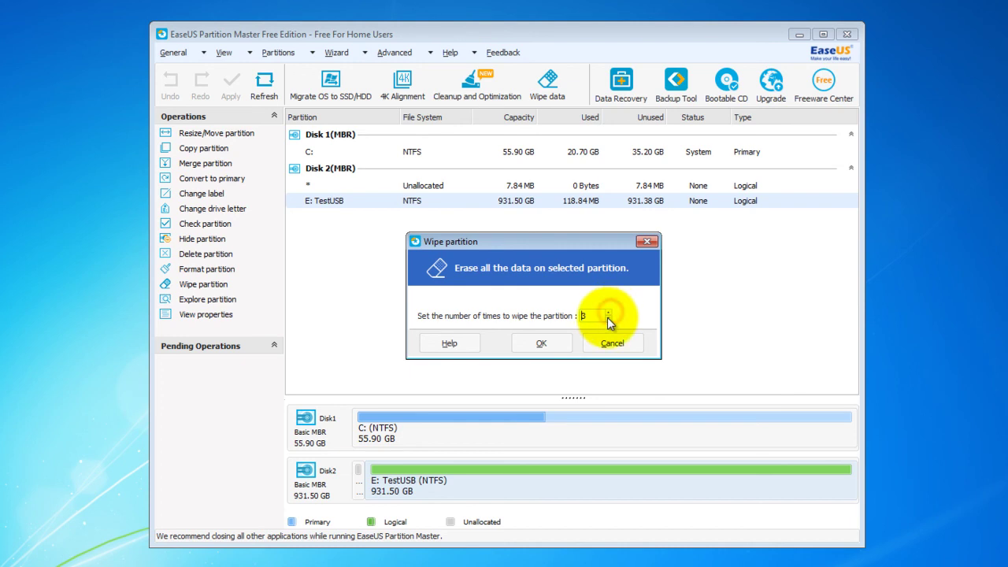
click(608, 320)
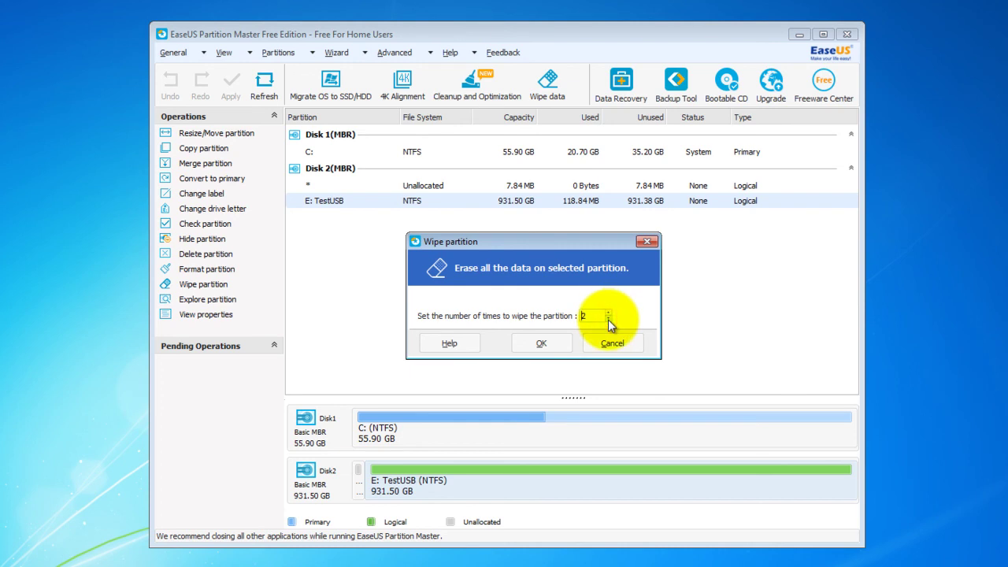
click(608, 319)
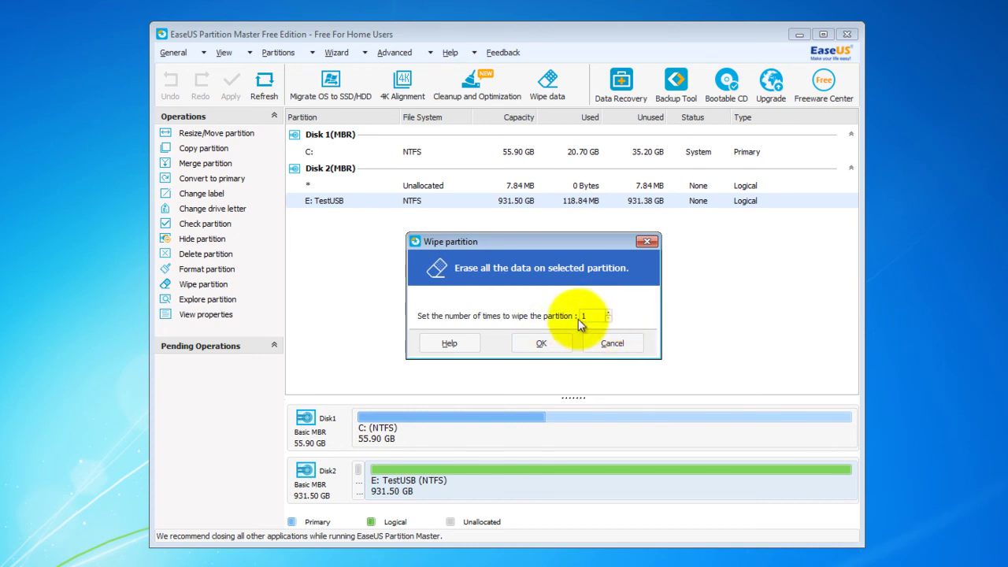
click(619, 344)
- Examine the usage, partition and NTFS properties of partition E: TestUSB, and close the properties
click(516, 477)
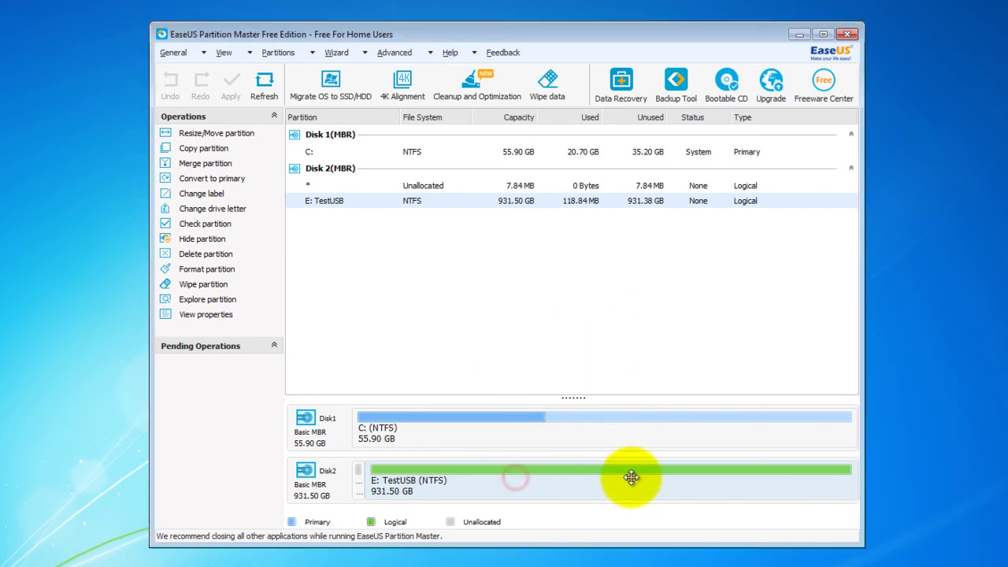
mouse_move(629, 477)
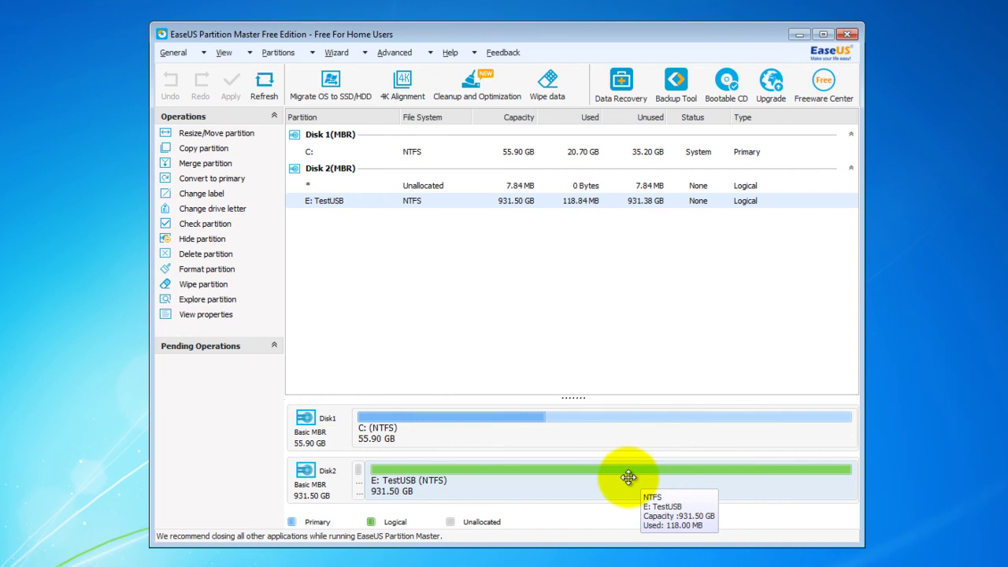
click(226, 315)
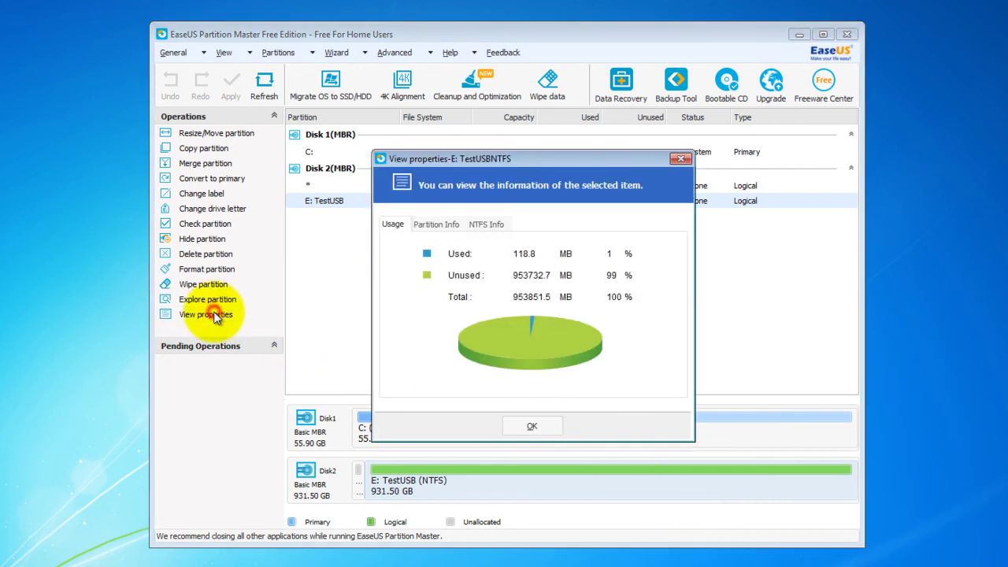
click(444, 225)
click(477, 225)
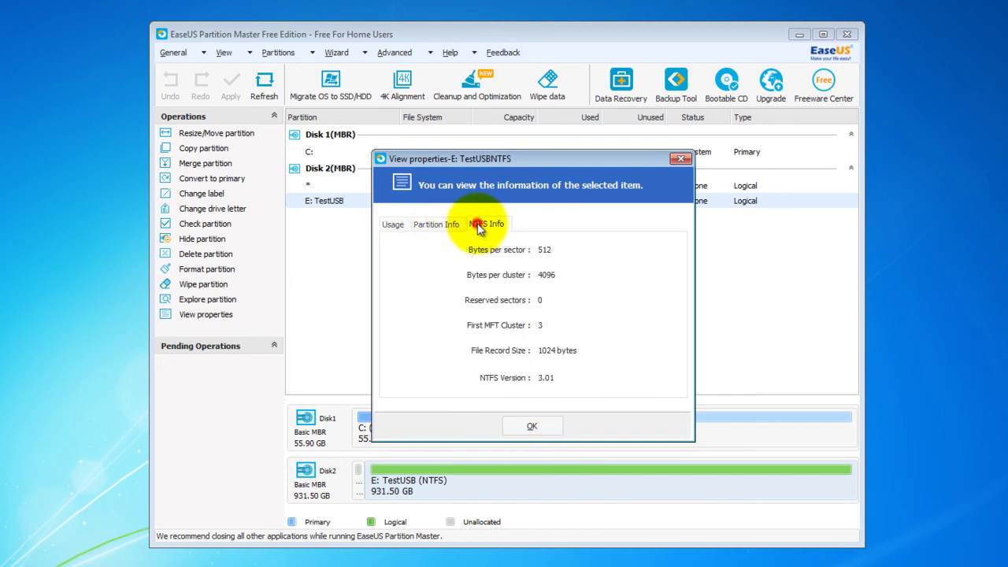
click(679, 159)
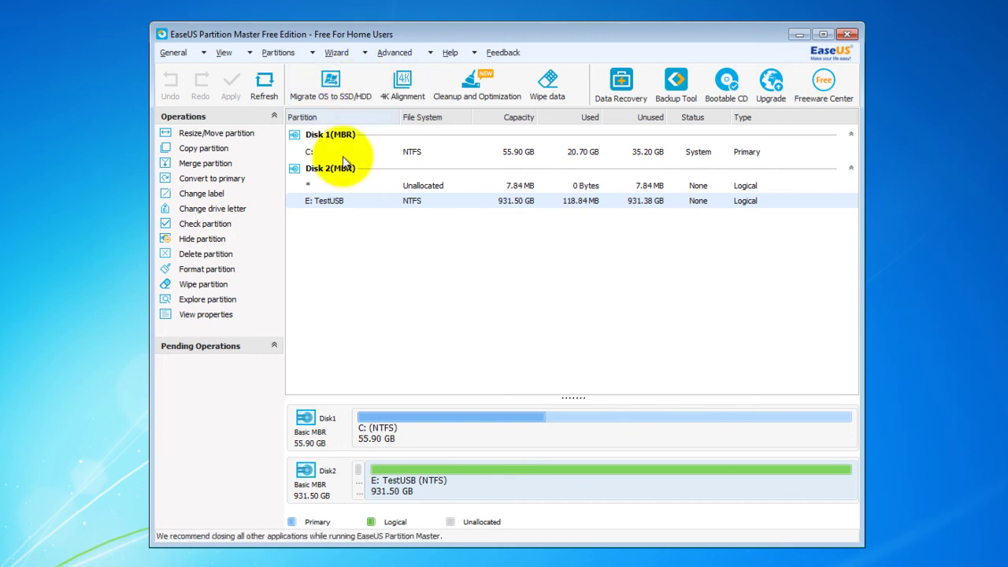
- Examine the edition comparison shown for Migrate OS to SSD/HDD and the disk selection in the 4K Alignment wizard, closing both
click(341, 100)
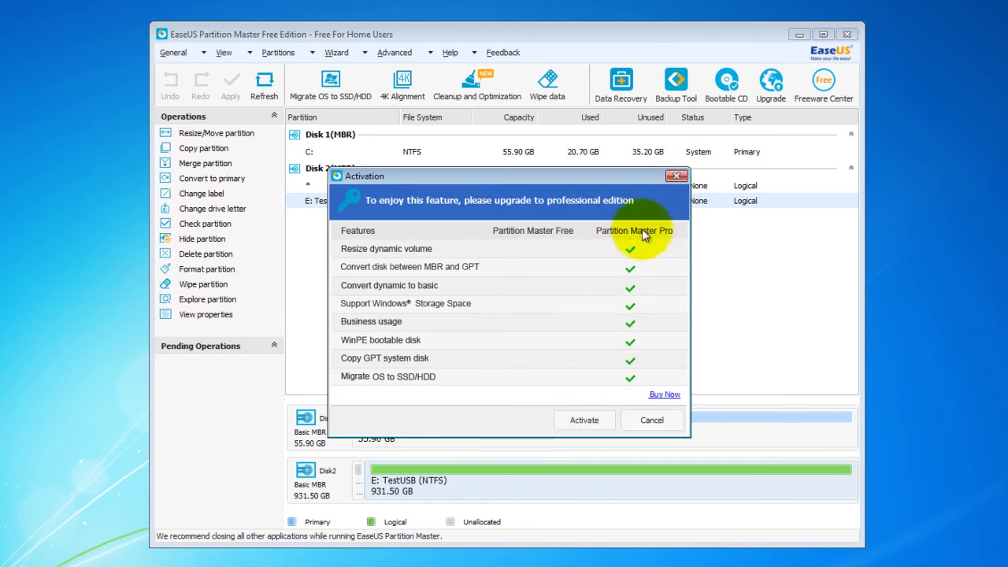
click(674, 176)
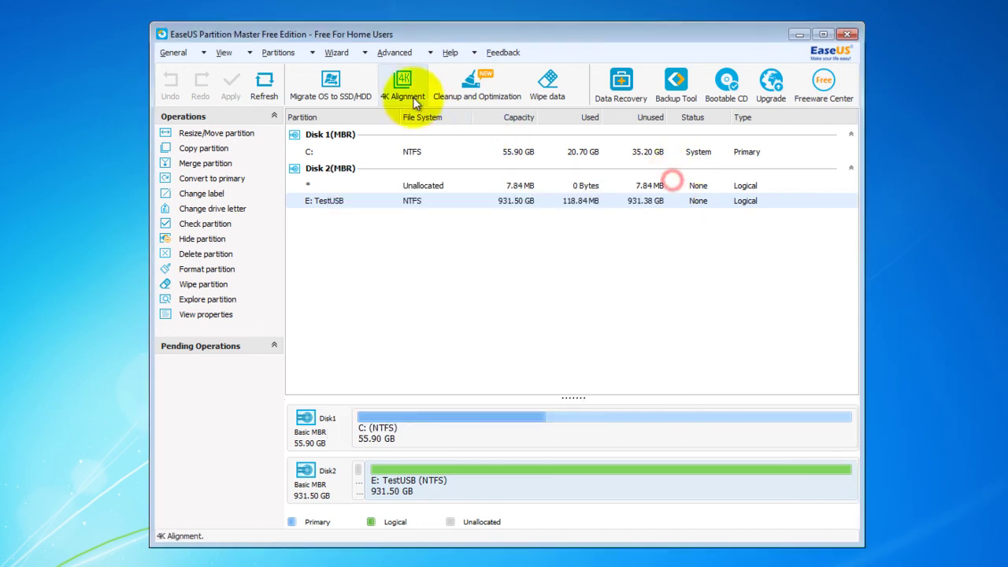
click(405, 87)
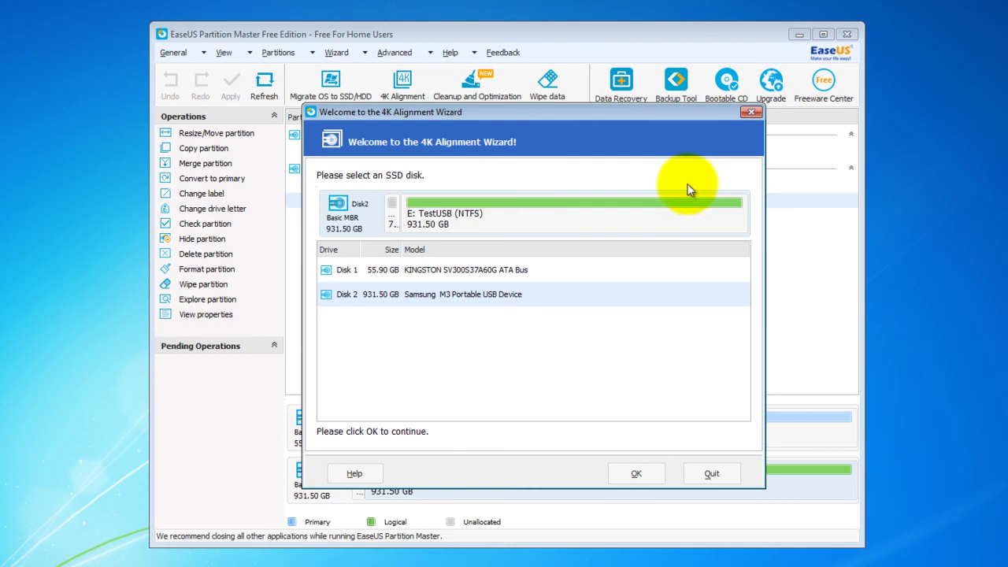
click(752, 115)
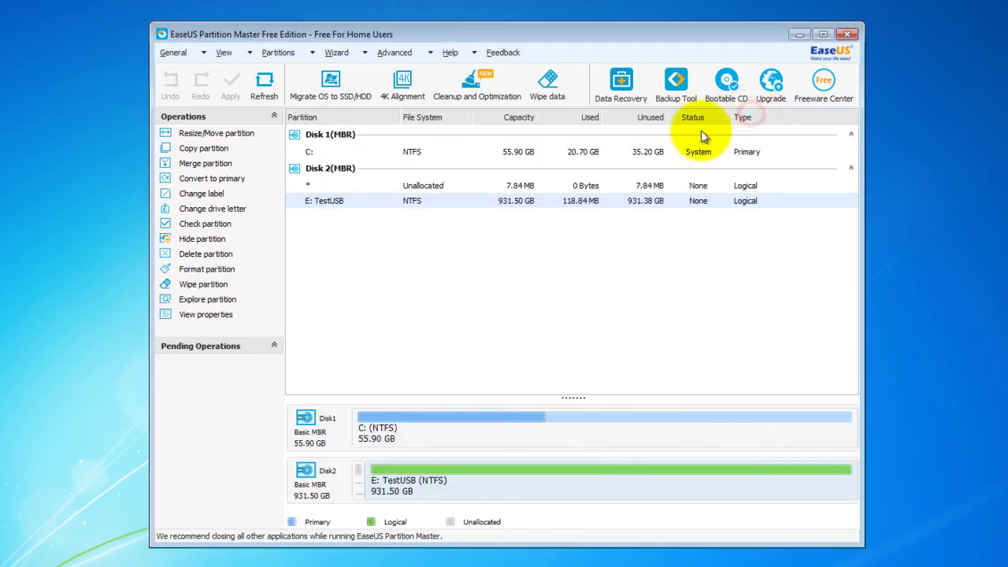
click(405, 85)
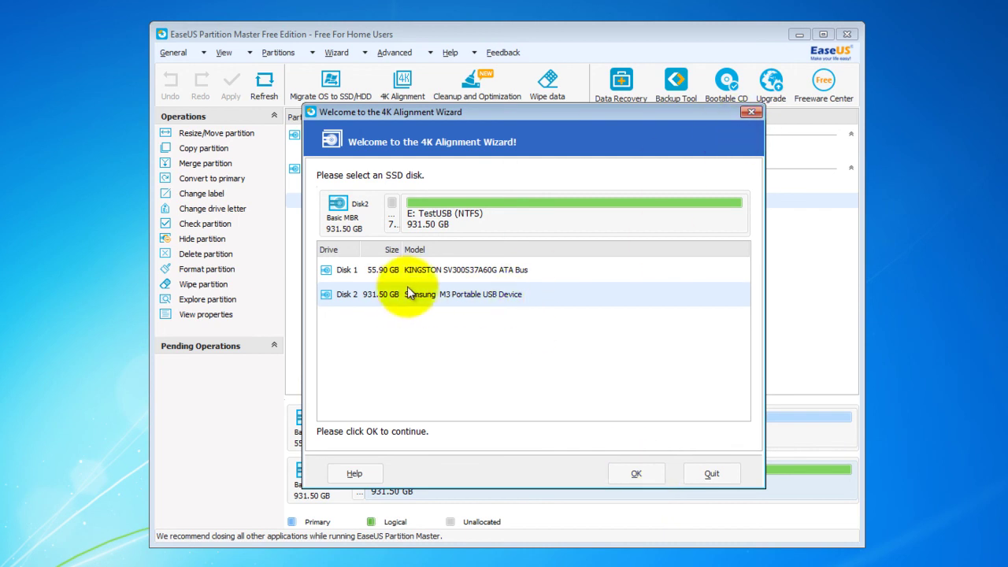
click(751, 112)
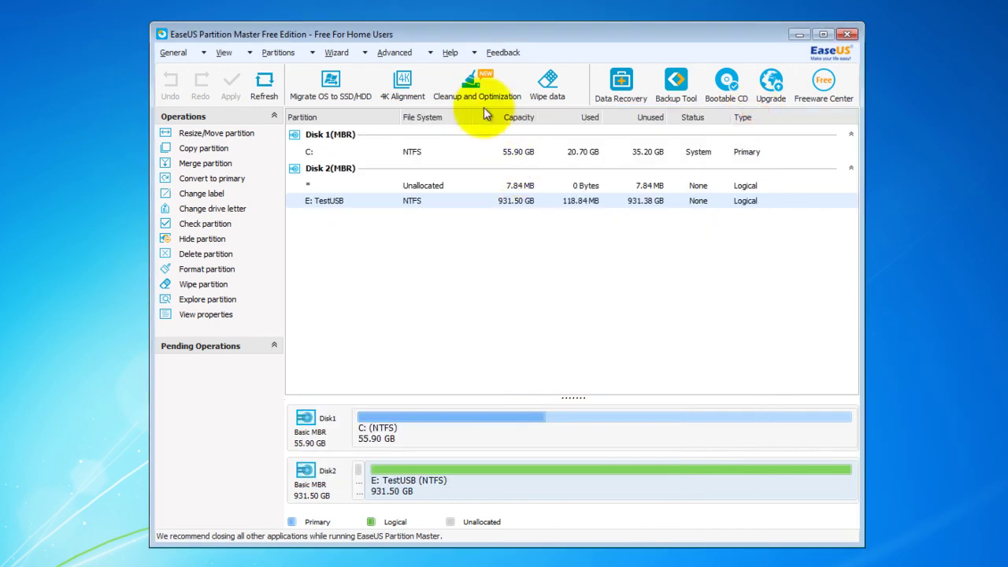
- Analyze the fragmentation of drives TestUSB (E:) and C: with Disk Optimization
click(475, 87)
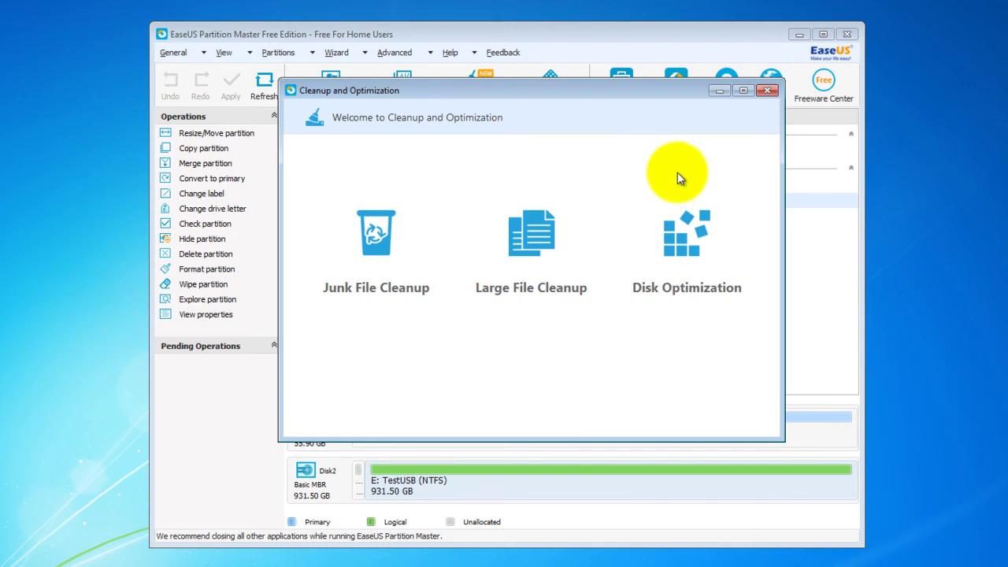
click(677, 257)
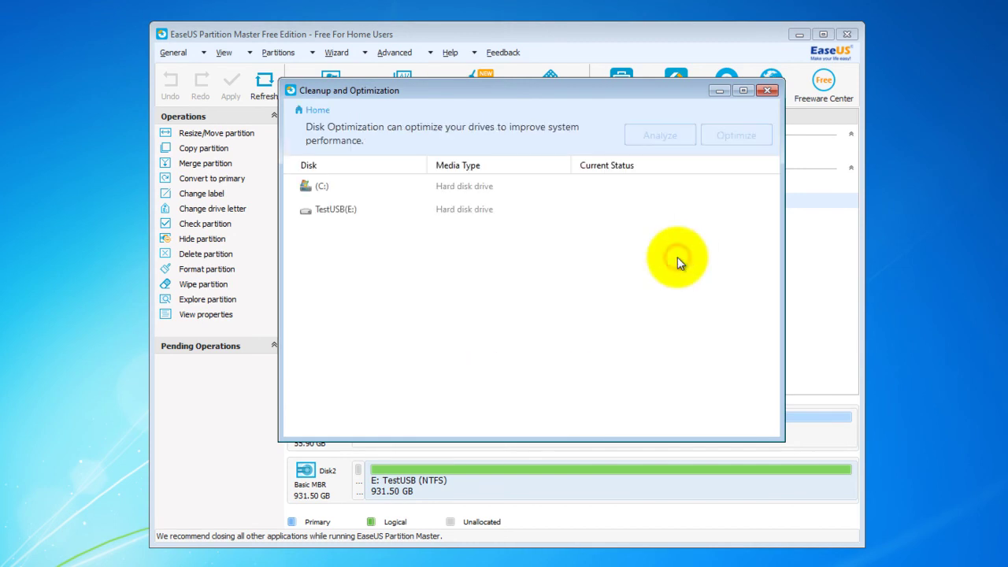
click(342, 211)
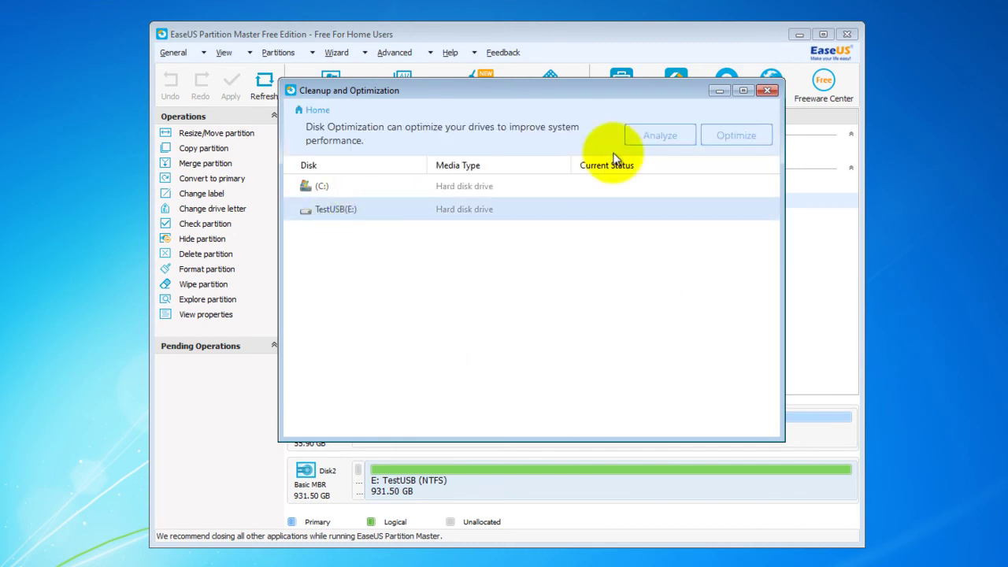
click(672, 137)
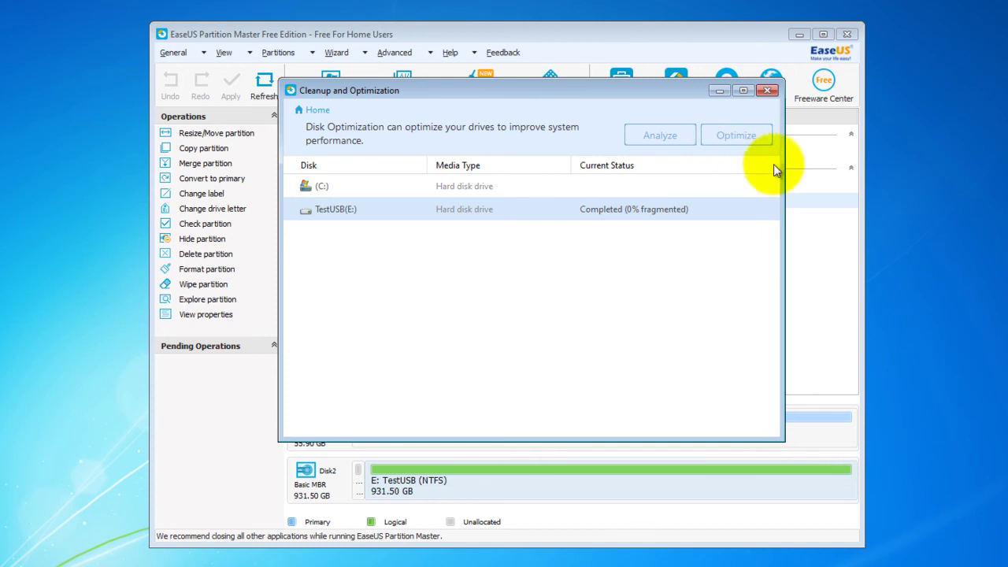
click(438, 183)
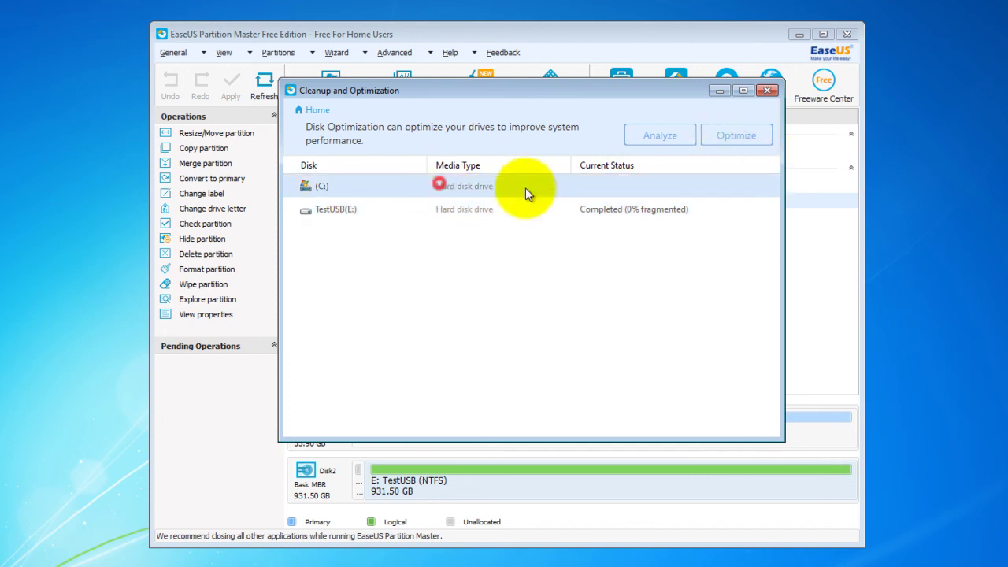
click(660, 135)
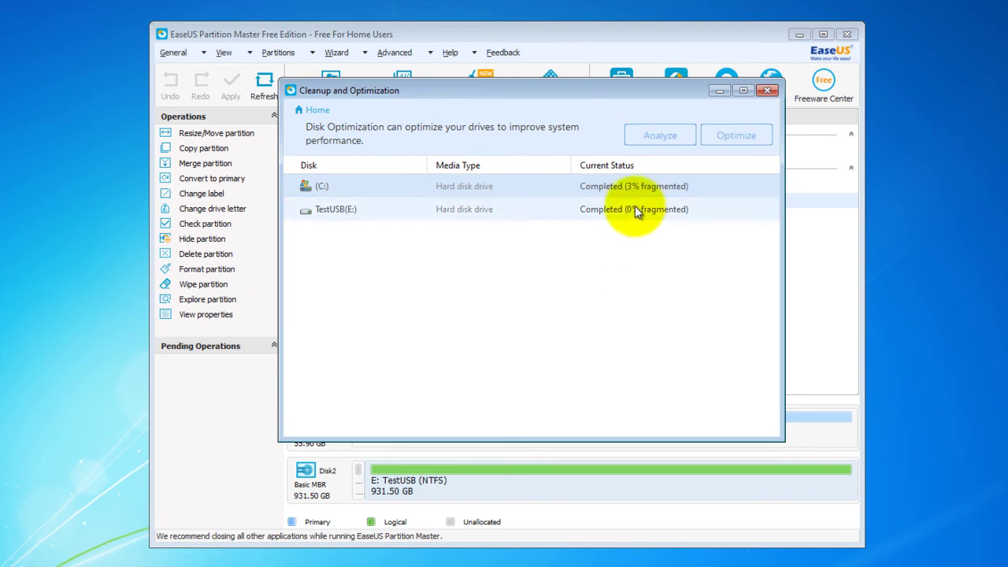
- Start optimizing drive C:, stop the defragmentation and close Cleanup and Optimization
click(729, 136)
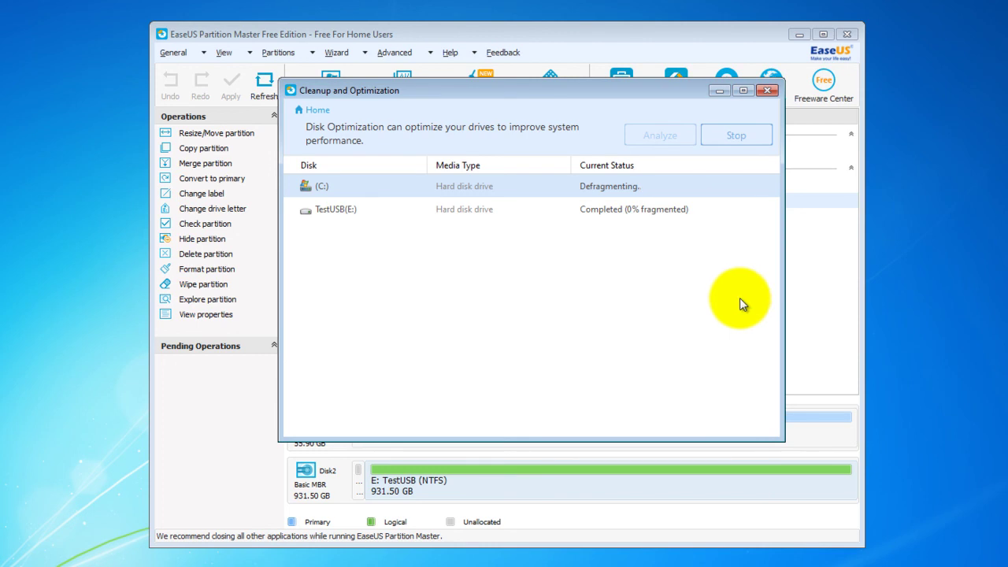
click(724, 136)
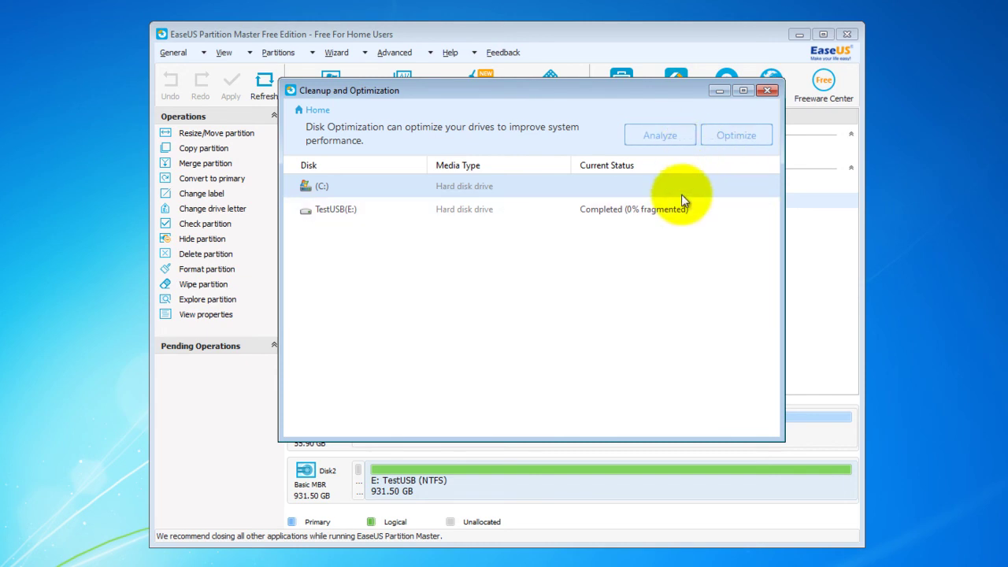
click(766, 92)
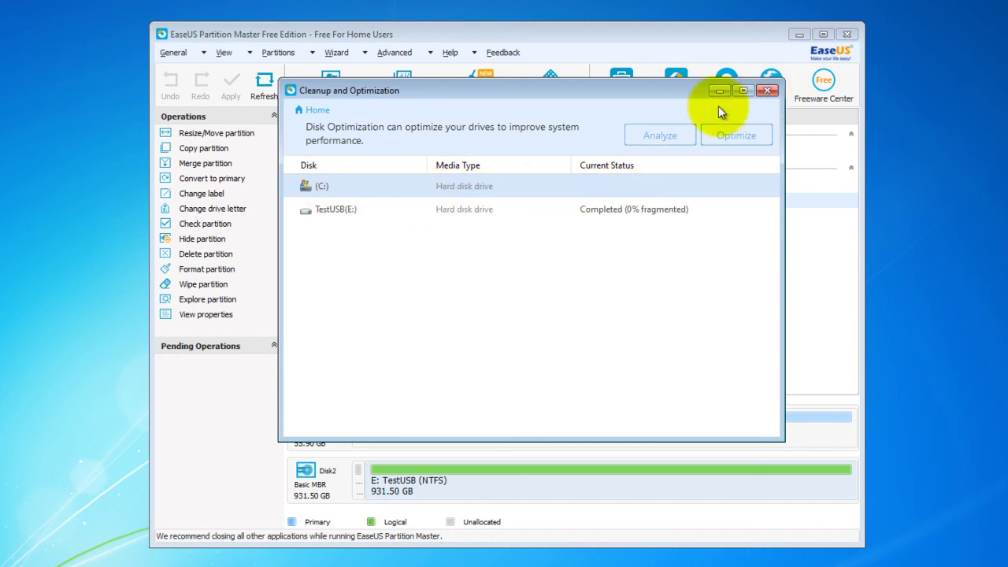
click(766, 90)
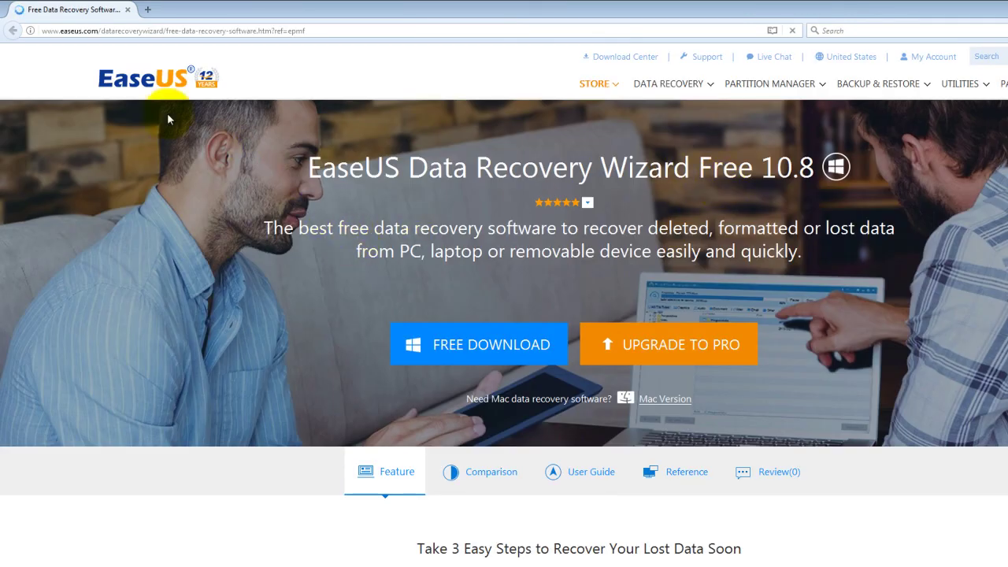
- Look at what the Backup Tool, Bootable CD and Freeware Center features offer, closing the edition comparison for Bootable CD
mouse_move(962, 84)
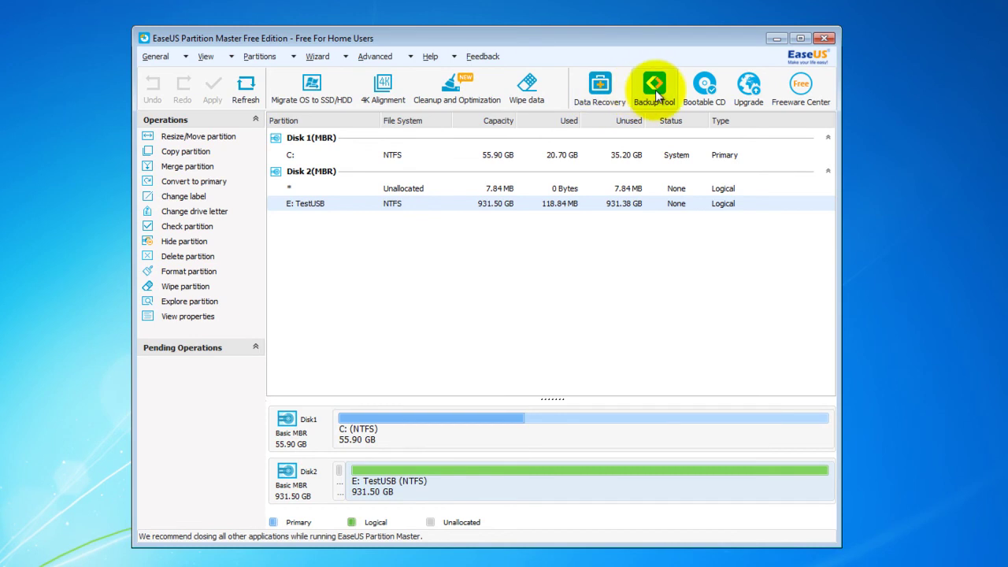
click(654, 86)
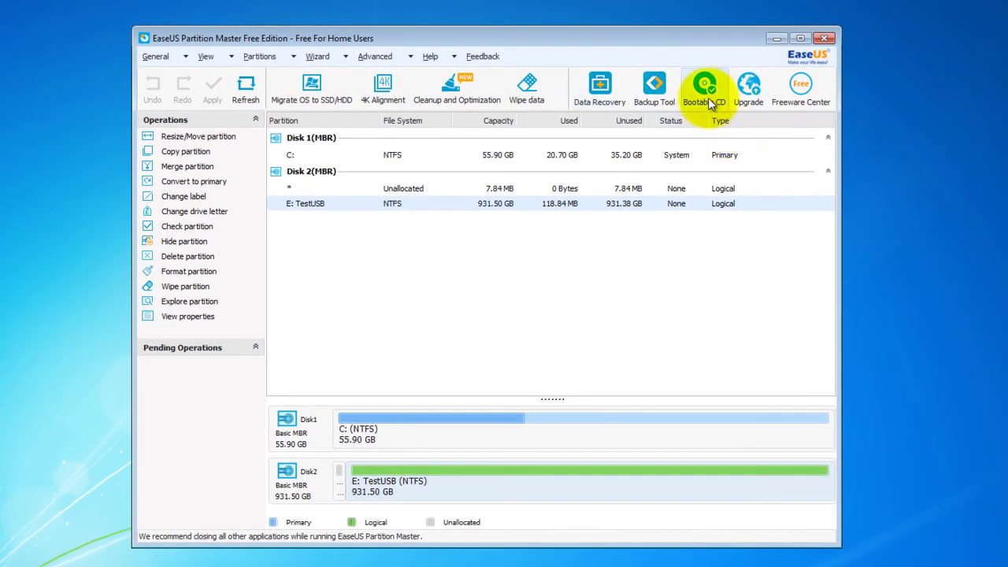
click(705, 99)
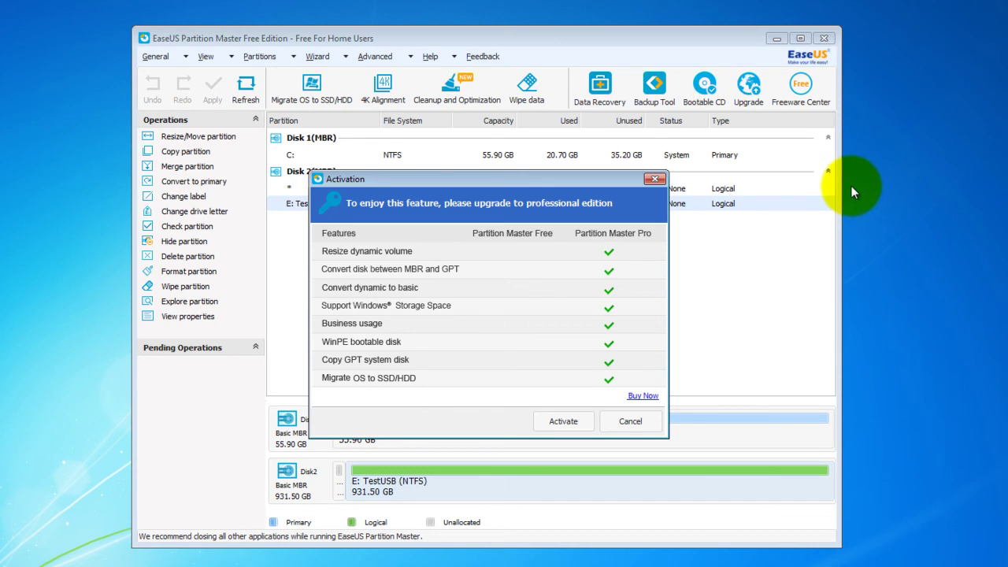
click(654, 179)
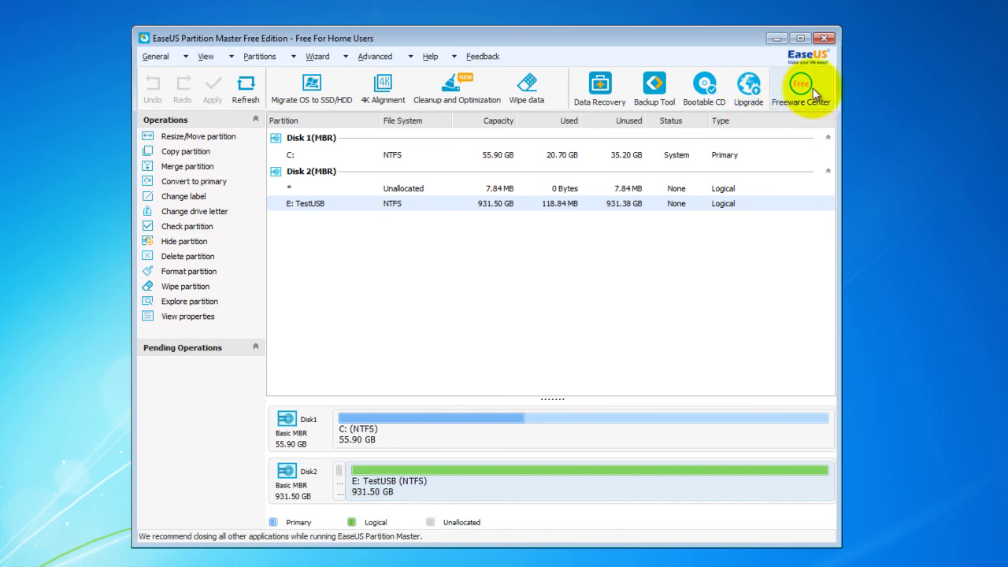
click(790, 94)
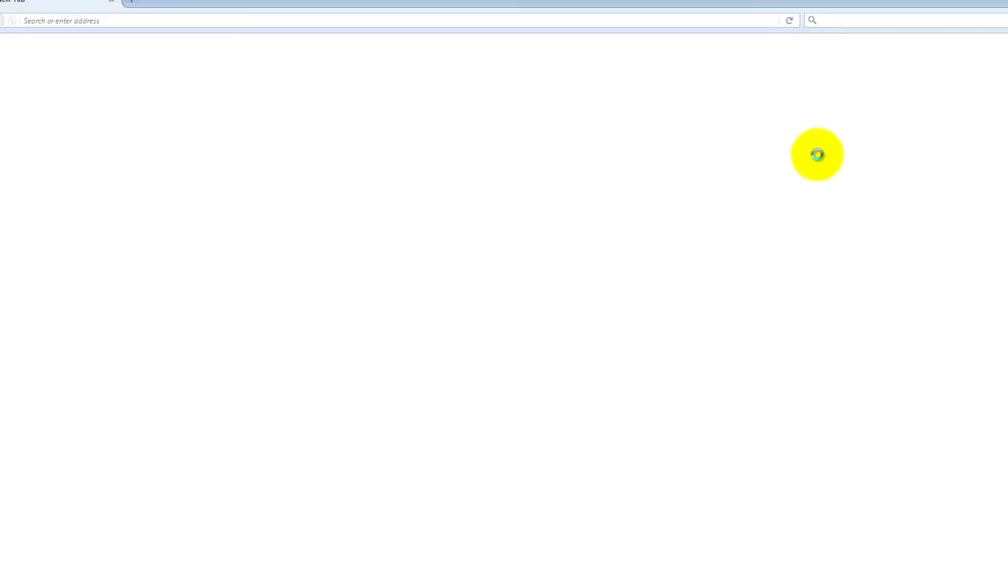